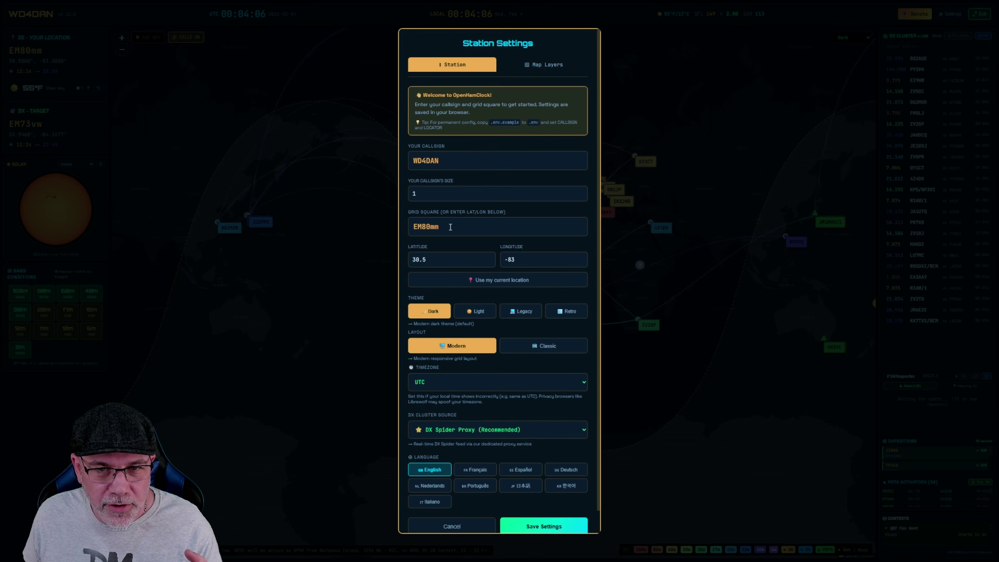
Save the station settings.
{"action": "scroll", "coordinate": [550, 527], "scroll_direction": "down", "scroll_amount": 1}
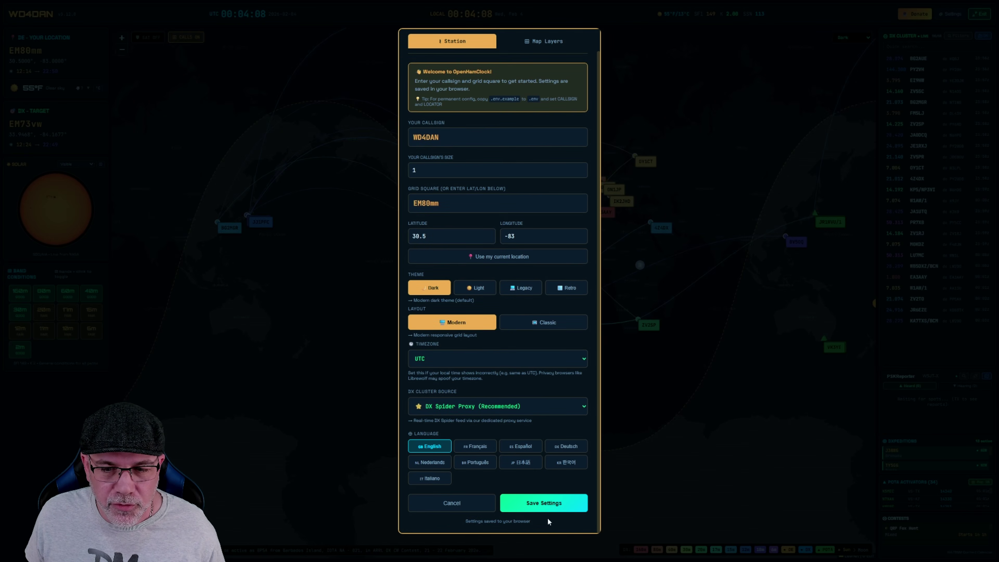
{"action": "left_click", "coordinate": [550, 507]}
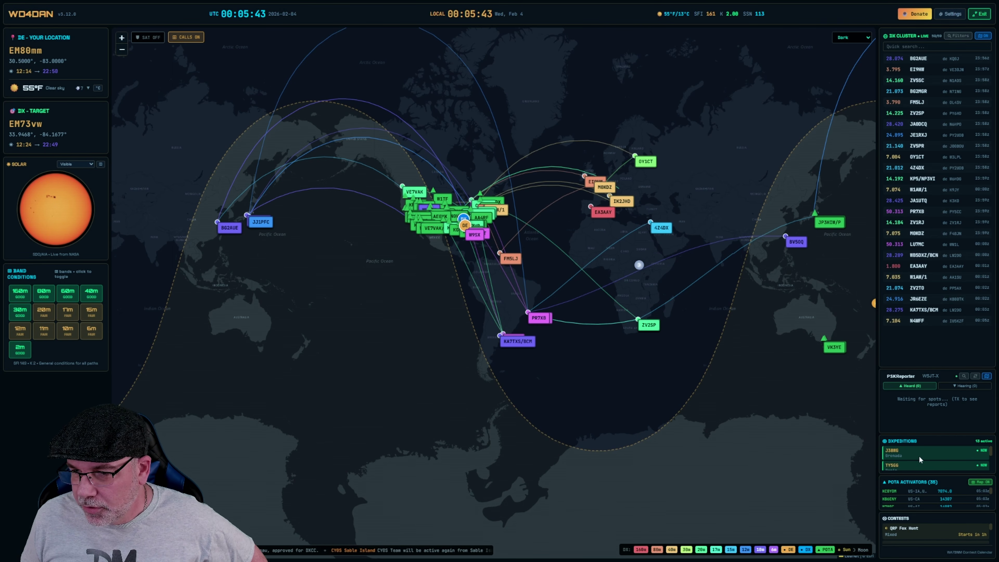
Look through the DXpeditions and Contests lists.
{"action": "scroll", "coordinate": [919, 455], "scroll_direction": "down", "scroll_amount": 1}
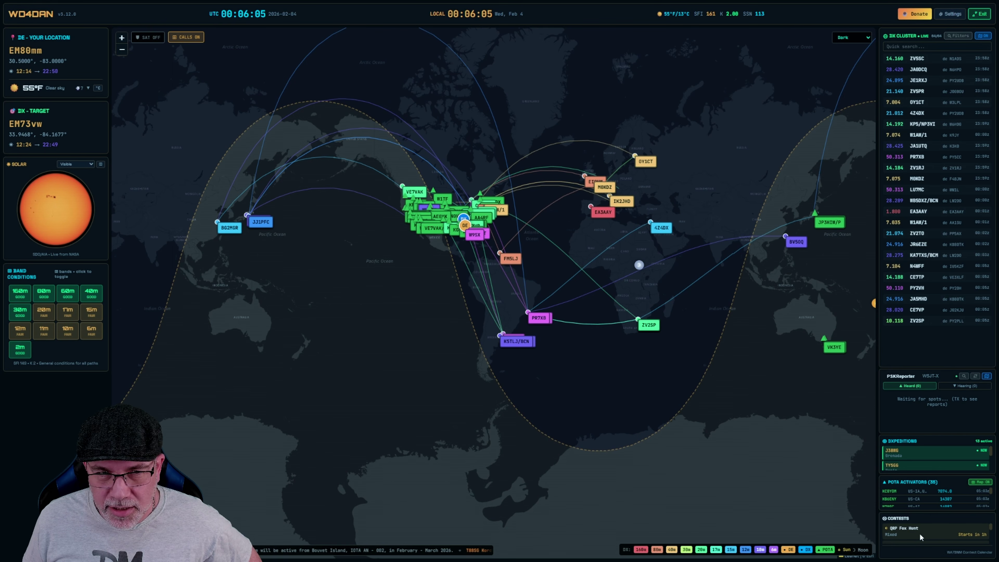
{"action": "scroll", "coordinate": [925, 531], "scroll_direction": "down", "scroll_amount": 1}
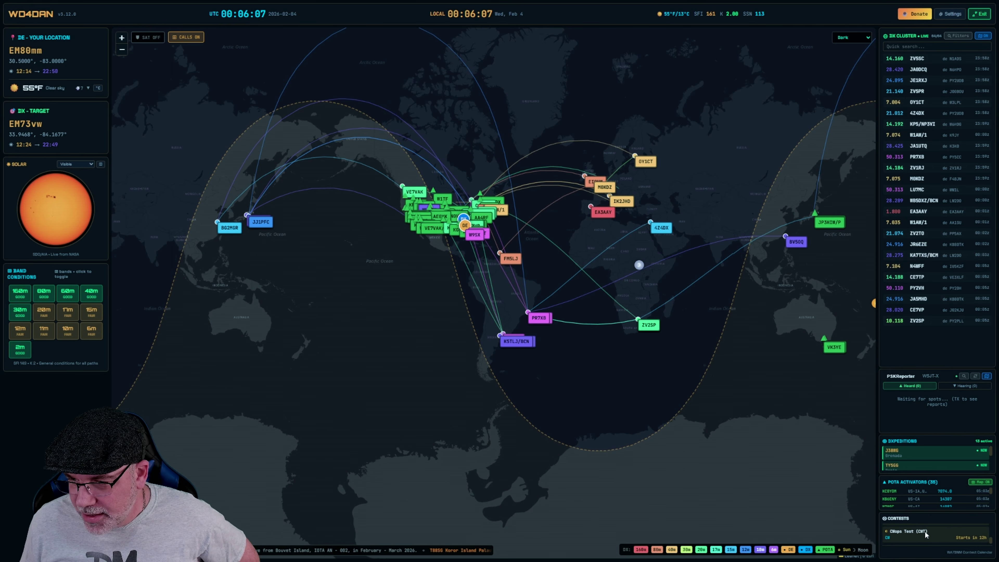
{"action": "scroll", "coordinate": [925, 531], "scroll_direction": "up", "scroll_amount": 1}
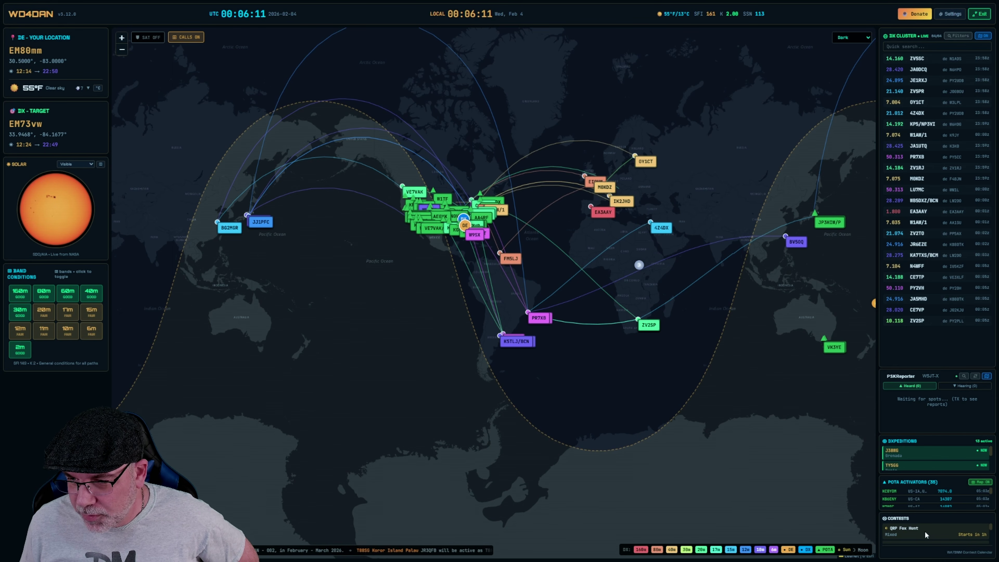
{"action": "scroll", "coordinate": [925, 531], "scroll_direction": "down", "scroll_amount": 2}
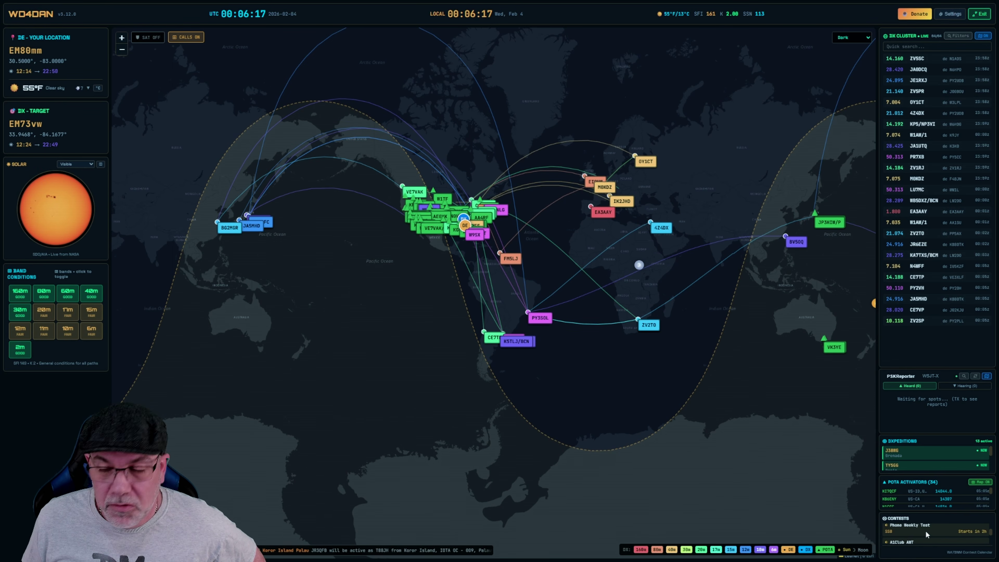
{"action": "scroll", "coordinate": [926, 530], "scroll_direction": "up", "scroll_amount": 2}
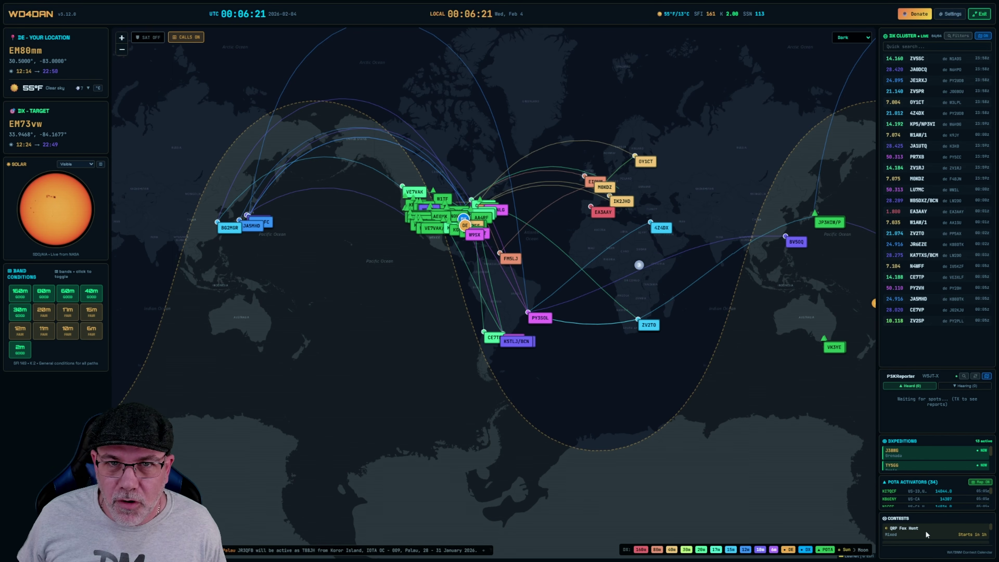
Turn off the DX cluster spots on the map and keep only the POTA activators displayed.
{"action": "left_click", "coordinate": [979, 484]}
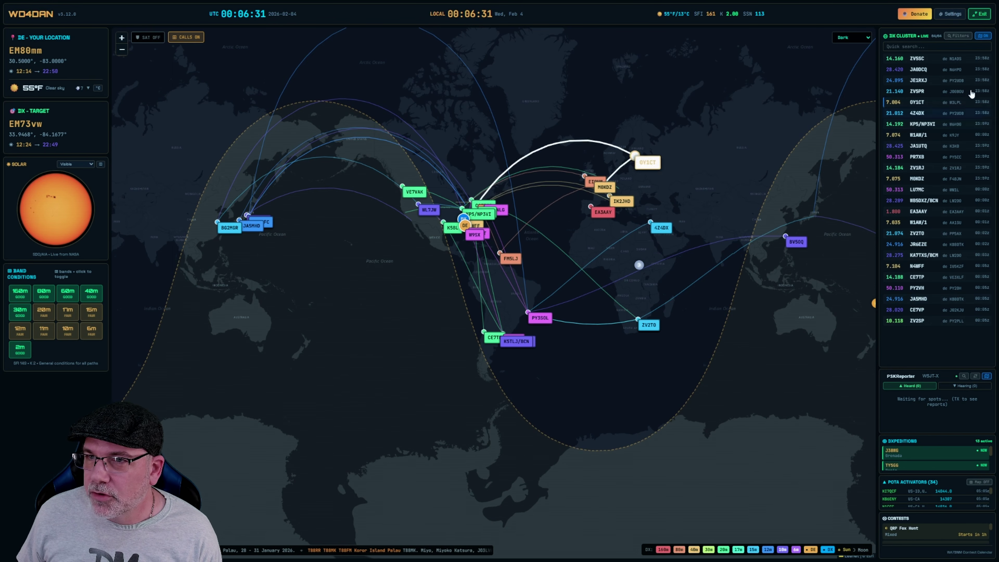
{"action": "left_click", "coordinate": [984, 37]}
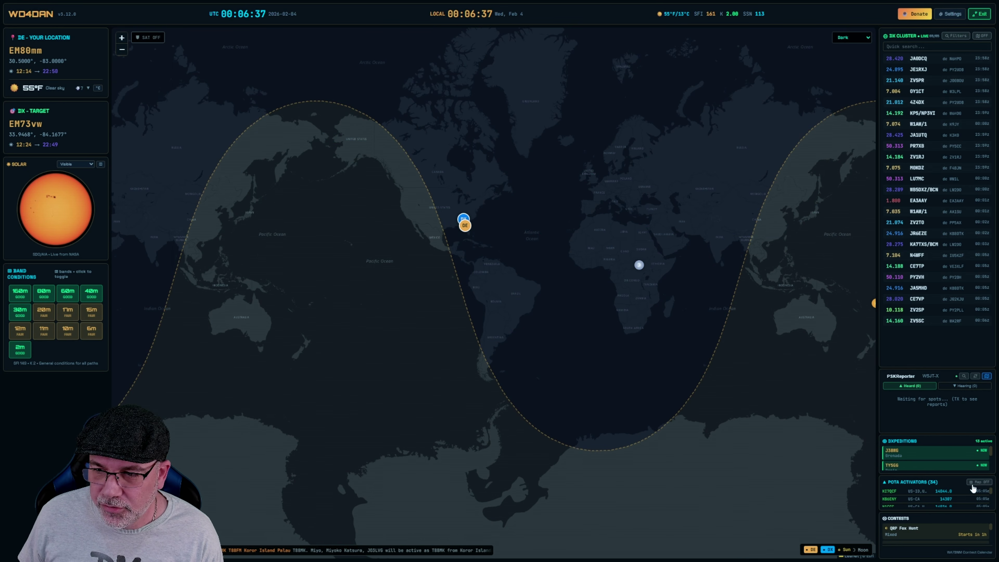
{"action": "left_click", "coordinate": [982, 483]}
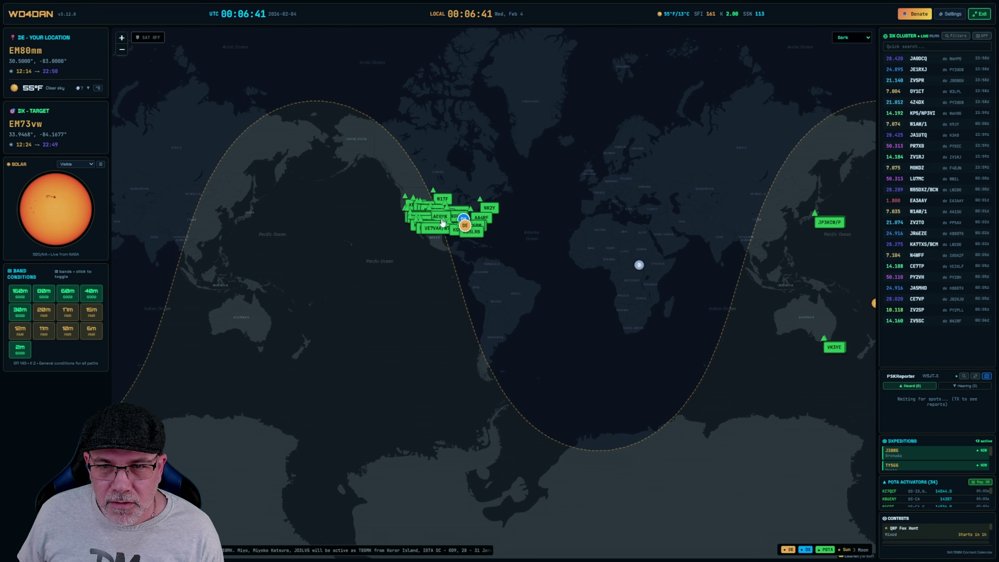
Zoom in on North America and view the details of POTA activators in North Dakota, the central United States and New York.
{"action": "scroll", "coordinate": [442, 222], "scroll_direction": "up", "scroll_amount": 1}
{"action": "scroll", "coordinate": [443, 222], "scroll_direction": "up", "scroll_amount": 1}
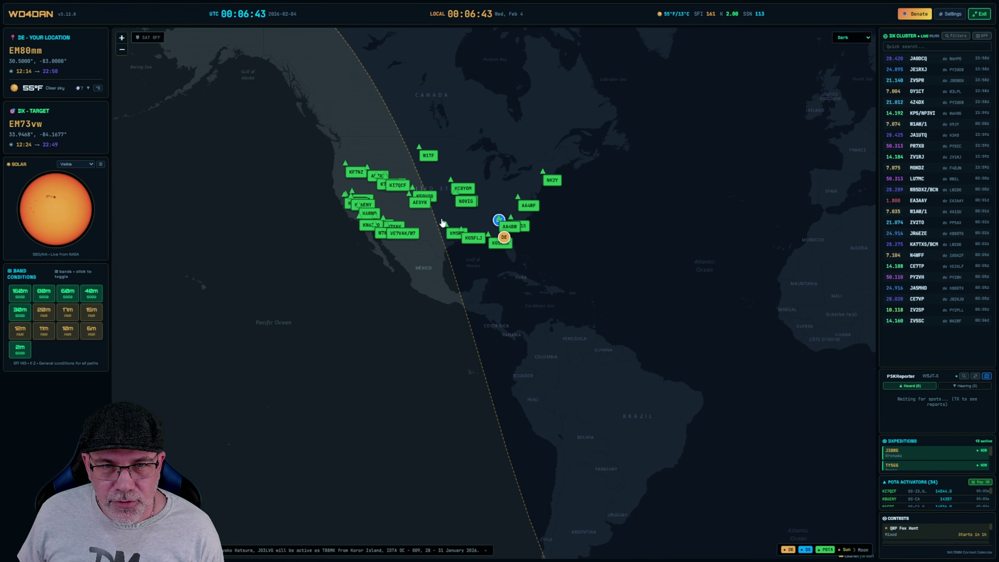
{"action": "left_click_drag", "start_coordinate": [456, 219], "coordinate": [453, 328]}
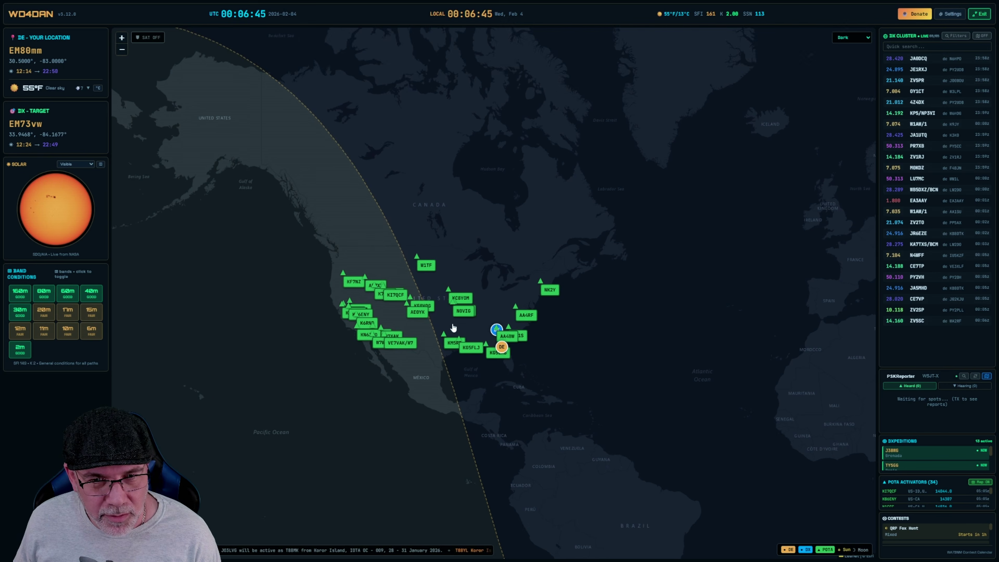
{"action": "scroll", "coordinate": [453, 328], "scroll_direction": "up", "scroll_amount": 1}
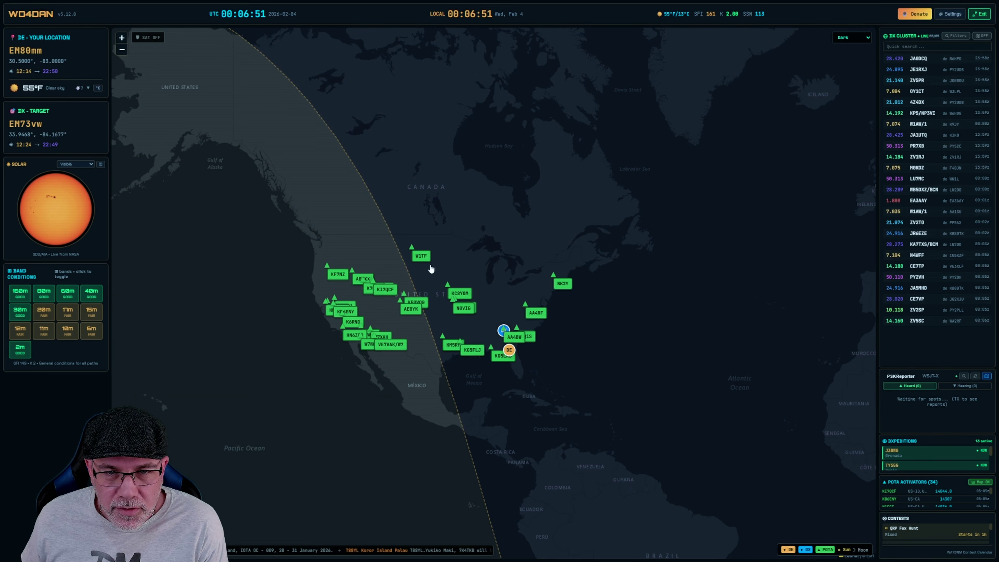
{"action": "left_click", "coordinate": [412, 248]}
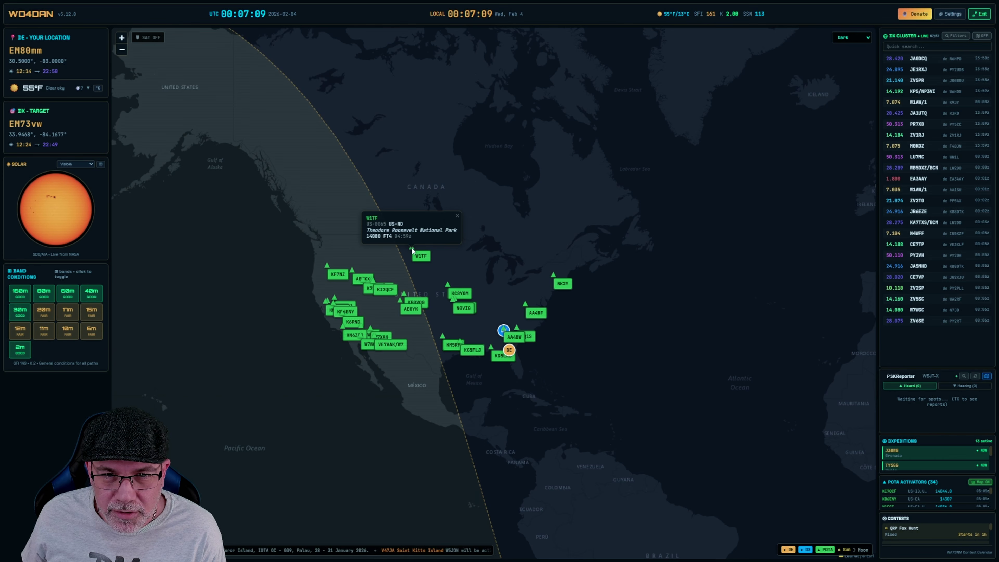
{"action": "left_click", "coordinate": [448, 285]}
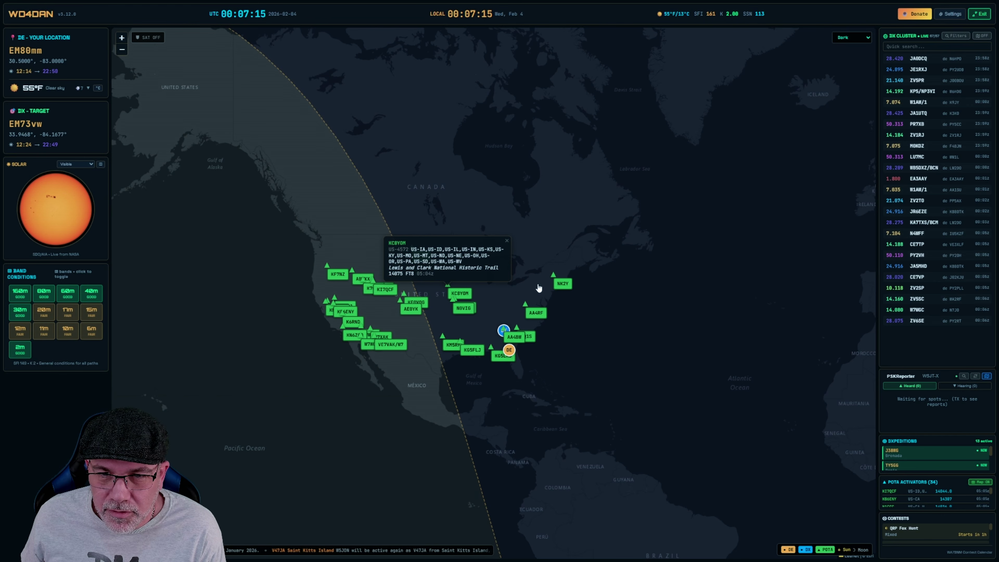
{"action": "left_click", "coordinate": [554, 276]}
{"action": "left_click", "coordinate": [556, 279]}
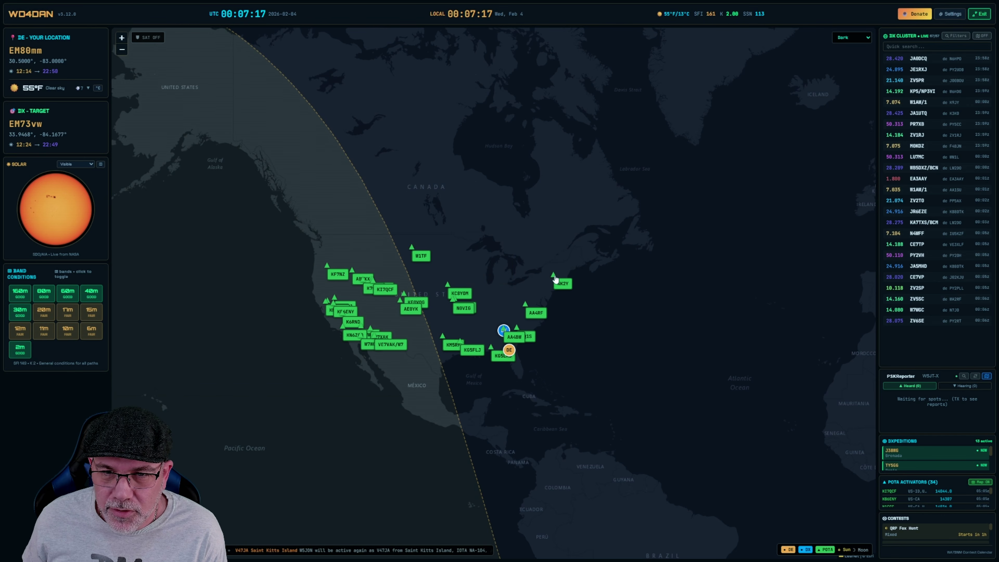
{"action": "left_click", "coordinate": [555, 279]}
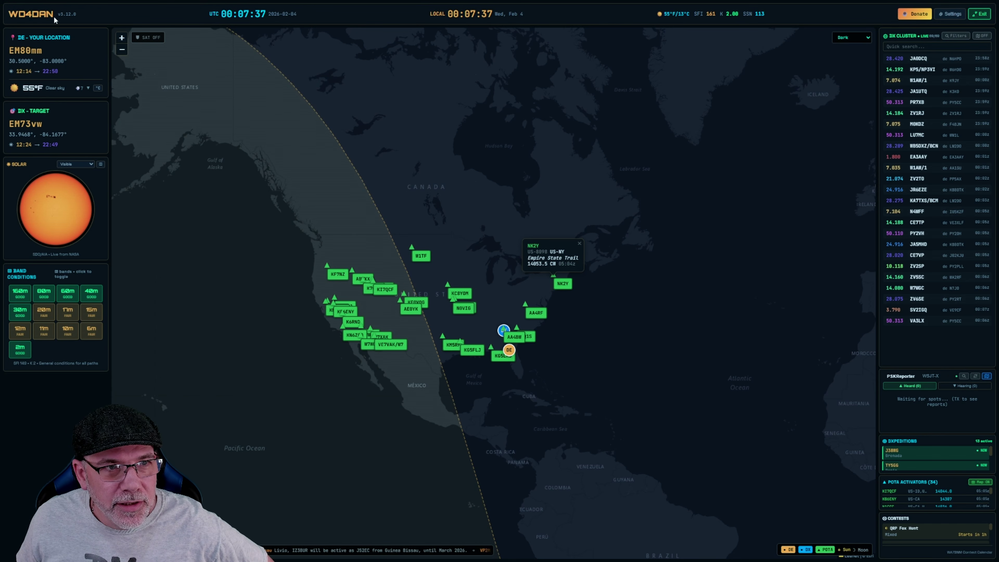
Open the station settings from the callsign, review the options, and cancel without saving.
{"action": "left_click", "coordinate": [46, 16]}
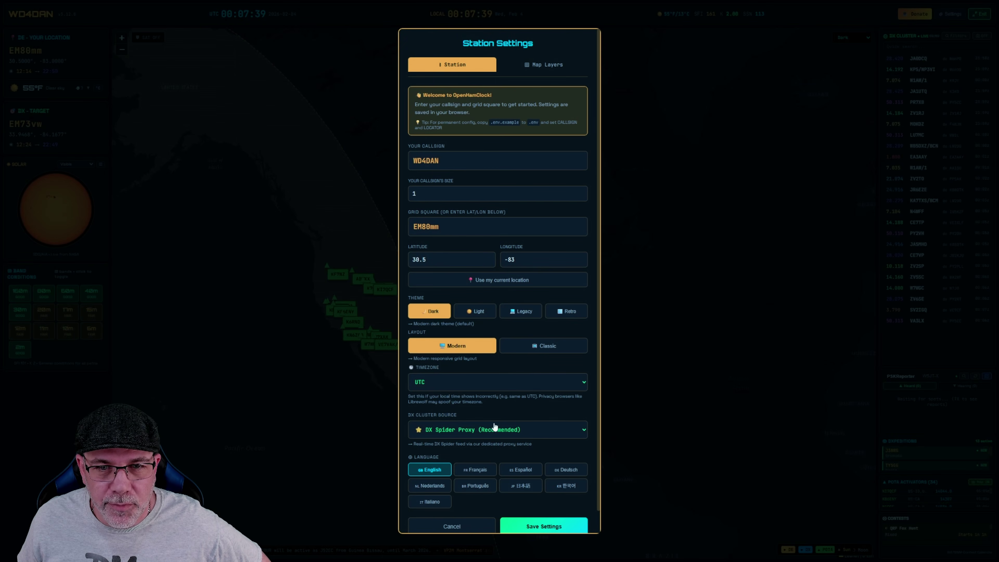
{"action": "scroll", "coordinate": [490, 417], "scroll_direction": "down", "scroll_amount": 1}
{"action": "scroll", "coordinate": [490, 417], "scroll_direction": "up", "scroll_amount": 1}
{"action": "left_click", "coordinate": [470, 528]}
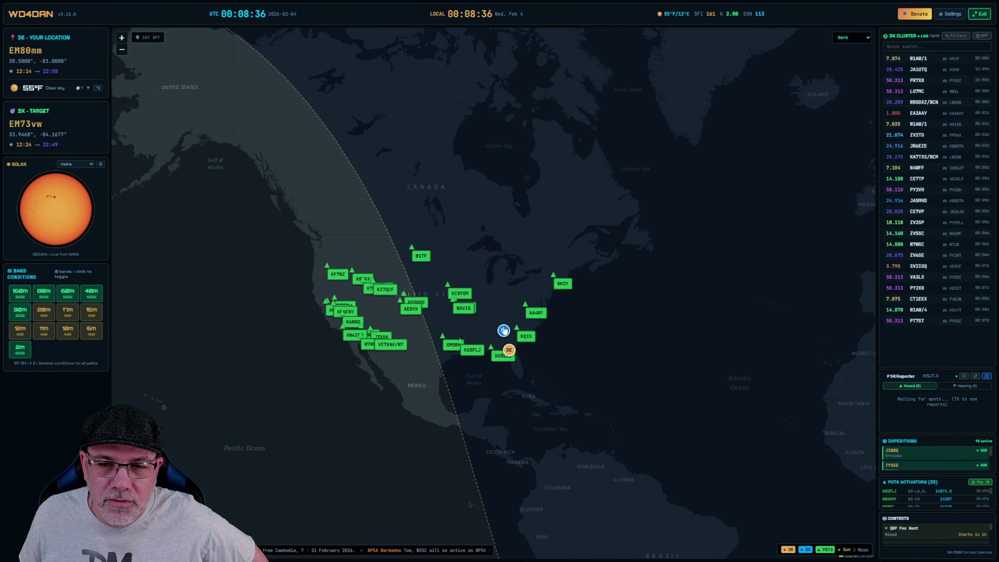
Move the DX target to various points across Canada, Africa, Iceland and Europe, finishing in France at grid square JN07hw.
{"action": "left_click", "coordinate": [577, 169]}
{"action": "scroll", "coordinate": [583, 293], "scroll_direction": "down", "scroll_amount": 1}
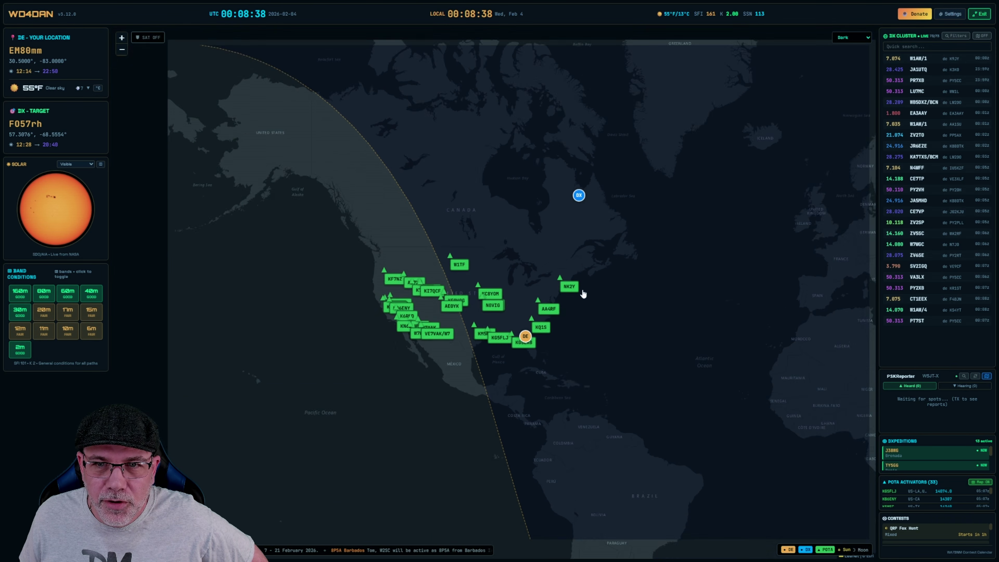
{"action": "left_click", "coordinate": [711, 311]}
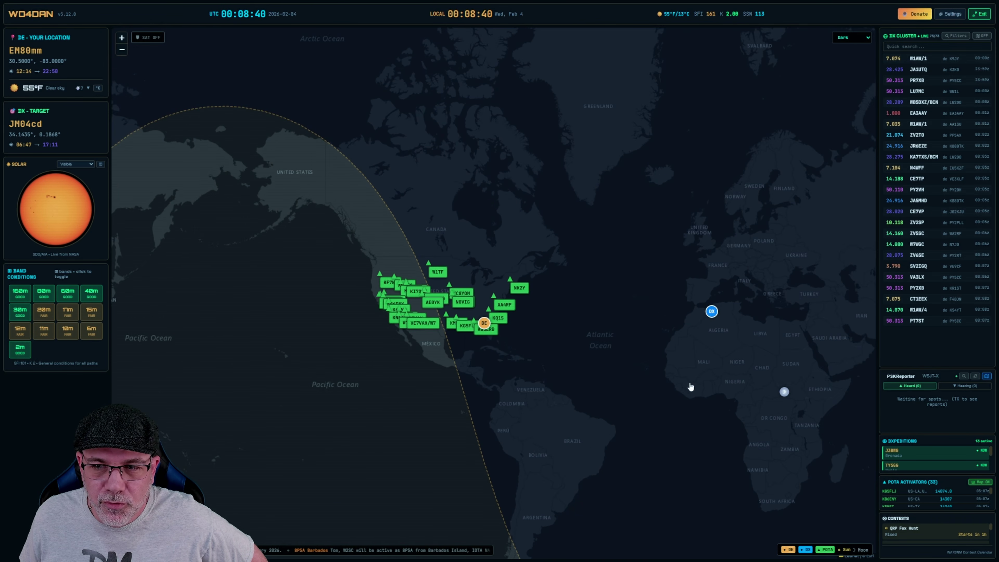
{"action": "left_click", "coordinate": [691, 387]}
{"action": "left_click", "coordinate": [756, 326]}
{"action": "left_click", "coordinate": [744, 243]}
{"action": "left_click", "coordinate": [682, 172]}
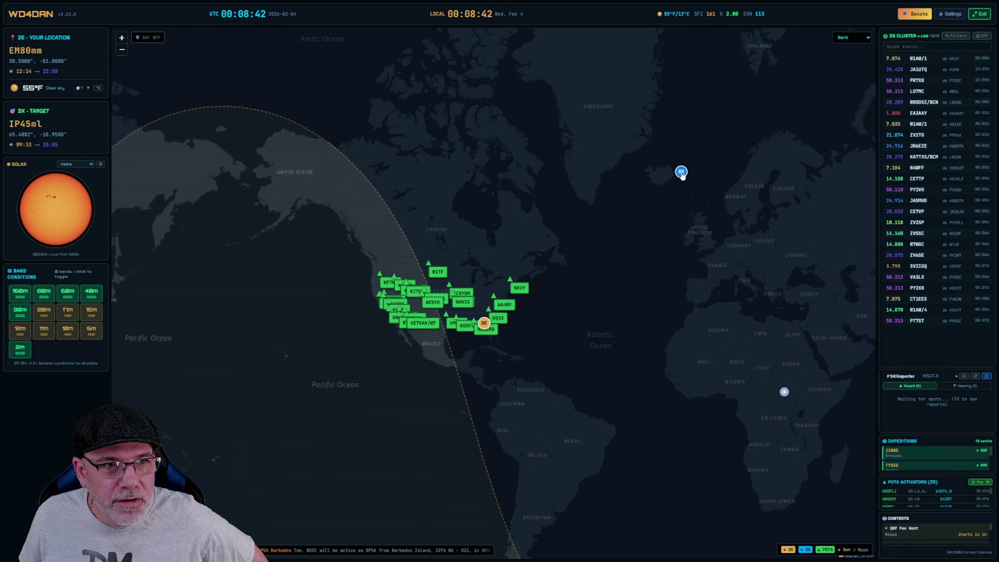
{"action": "left_click", "coordinate": [703, 272]}
{"action": "left_click", "coordinate": [808, 269]}
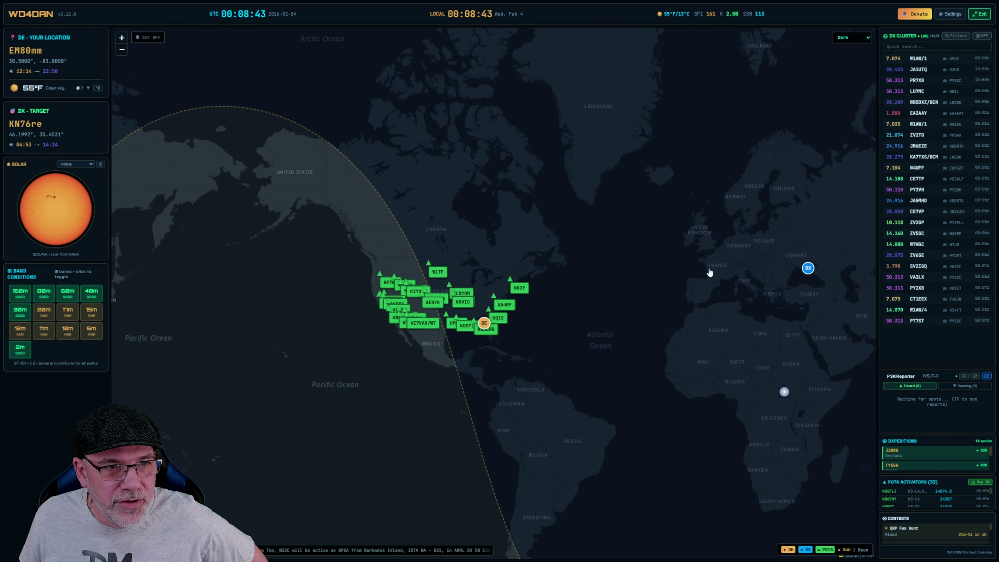
{"action": "left_click", "coordinate": [700, 196]}
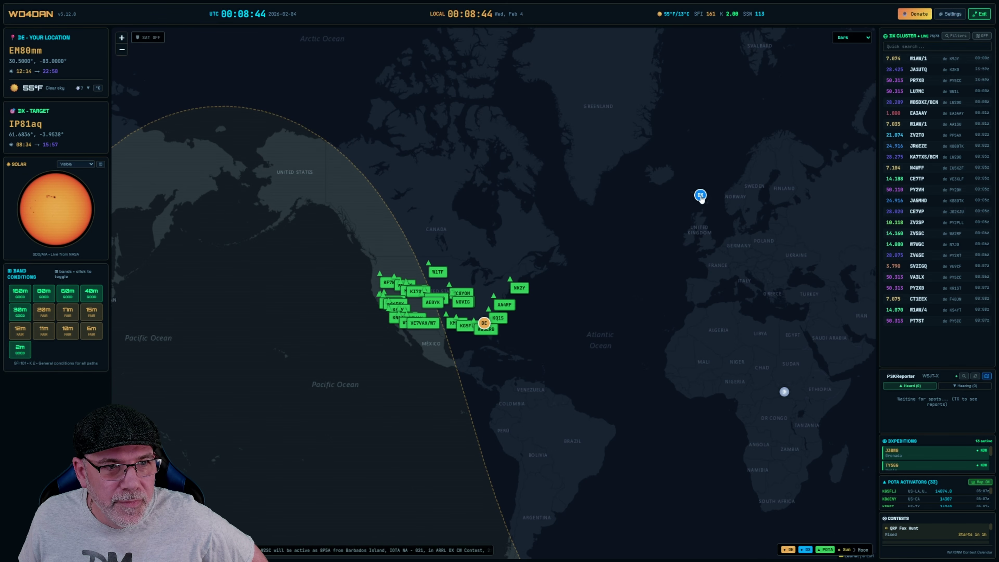
{"action": "left_click", "coordinate": [797, 177]}
{"action": "left_click", "coordinate": [772, 230]}
{"action": "left_click", "coordinate": [744, 305]}
{"action": "left_click", "coordinate": [708, 224]}
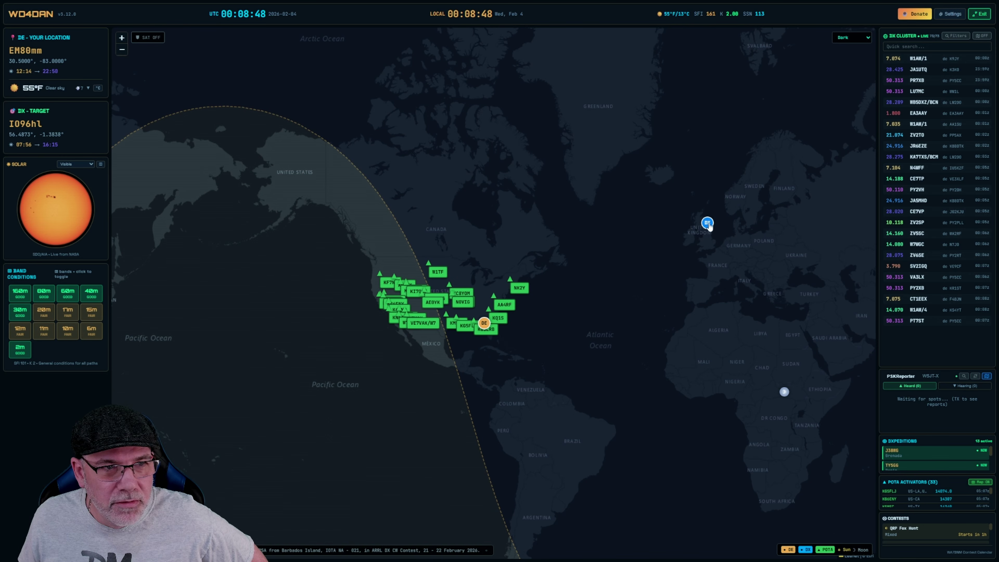
{"action": "left_click", "coordinate": [807, 291]}
{"action": "left_click", "coordinate": [733, 337]}
{"action": "left_click", "coordinate": [713, 262]}
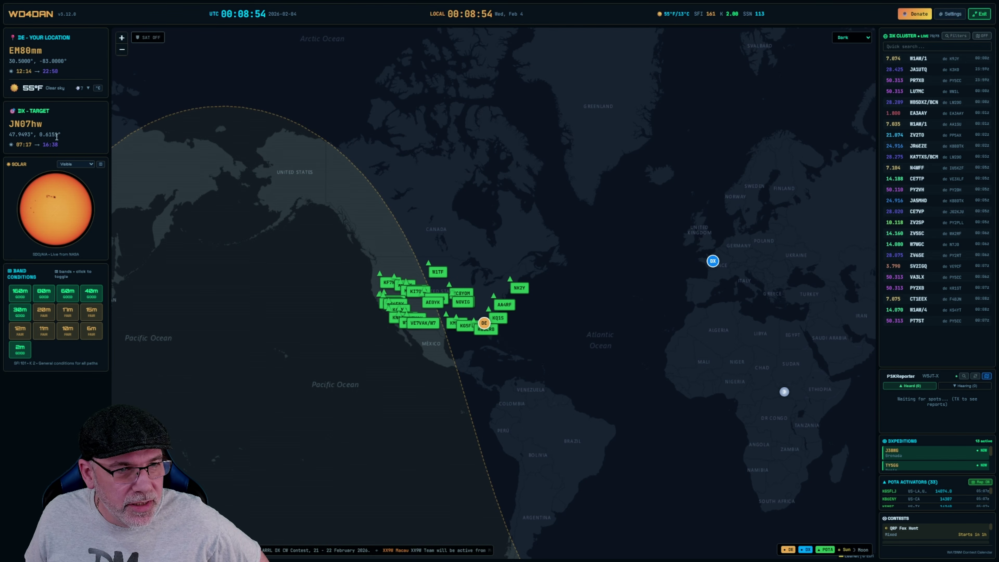
Switch the solar image through Flaring, Quiet Corona and Chromosphere, finishing with Corona.
{"action": "left_click", "coordinate": [81, 164]}
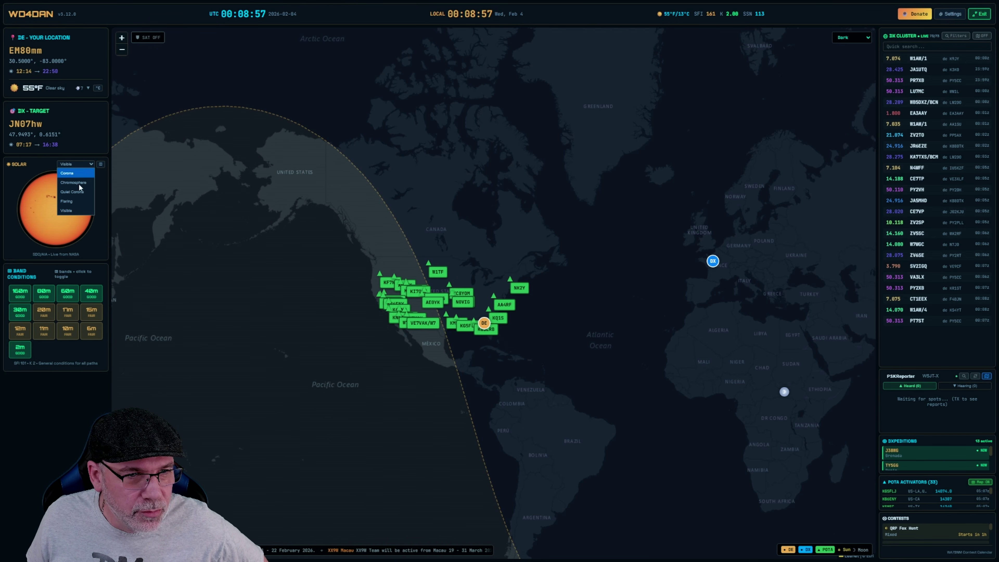
{"action": "left_click", "coordinate": [75, 201]}
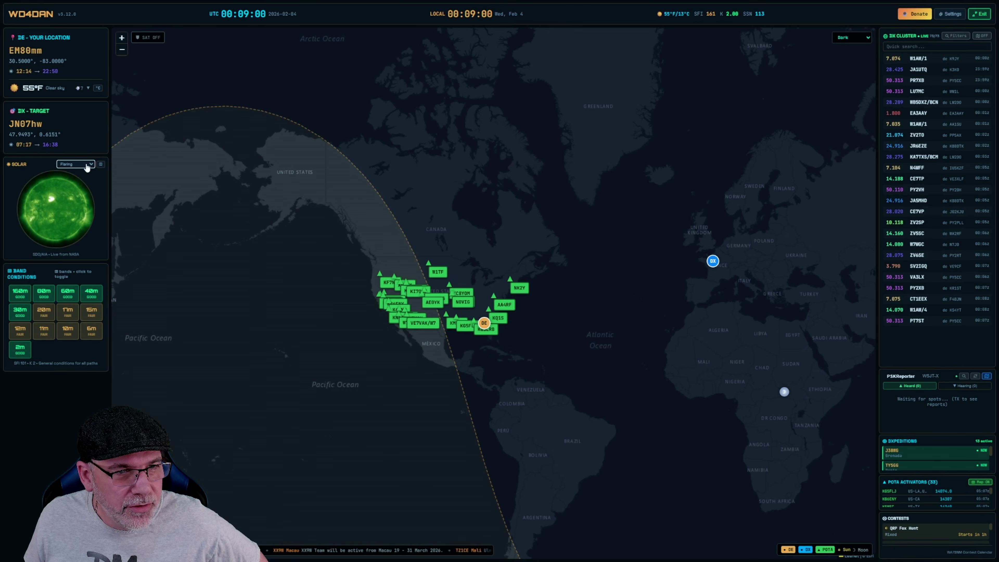
{"action": "left_click", "coordinate": [78, 164]}
{"action": "left_click", "coordinate": [85, 191]}
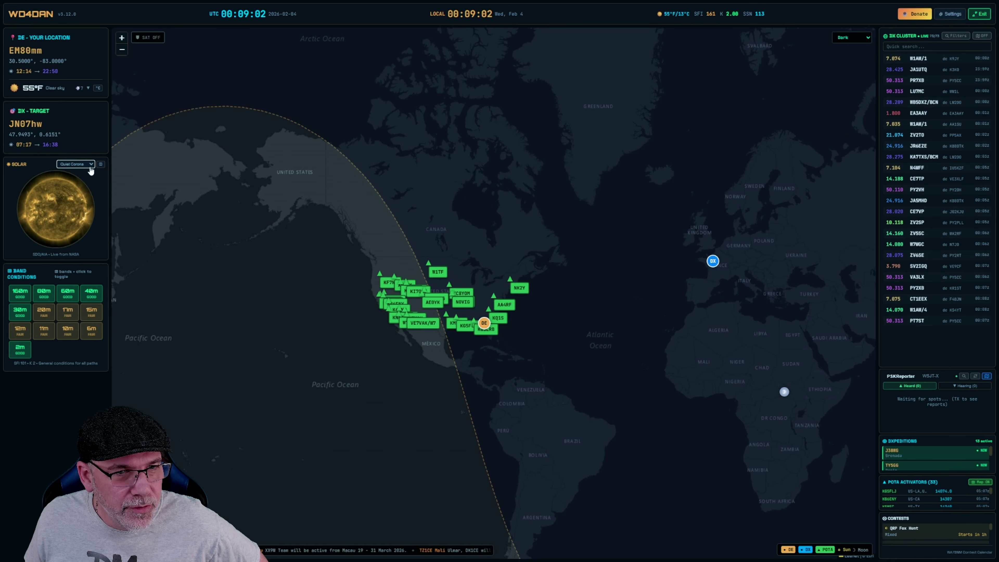
{"action": "left_click", "coordinate": [88, 164]}
{"action": "left_click", "coordinate": [89, 181]}
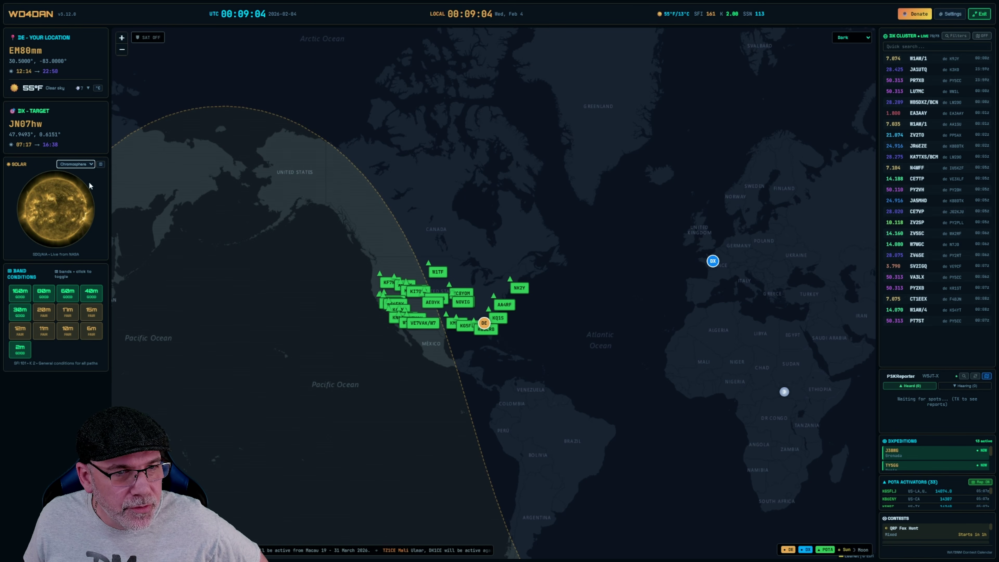
{"action": "left_click", "coordinate": [88, 165]}
{"action": "left_click", "coordinate": [89, 174]}
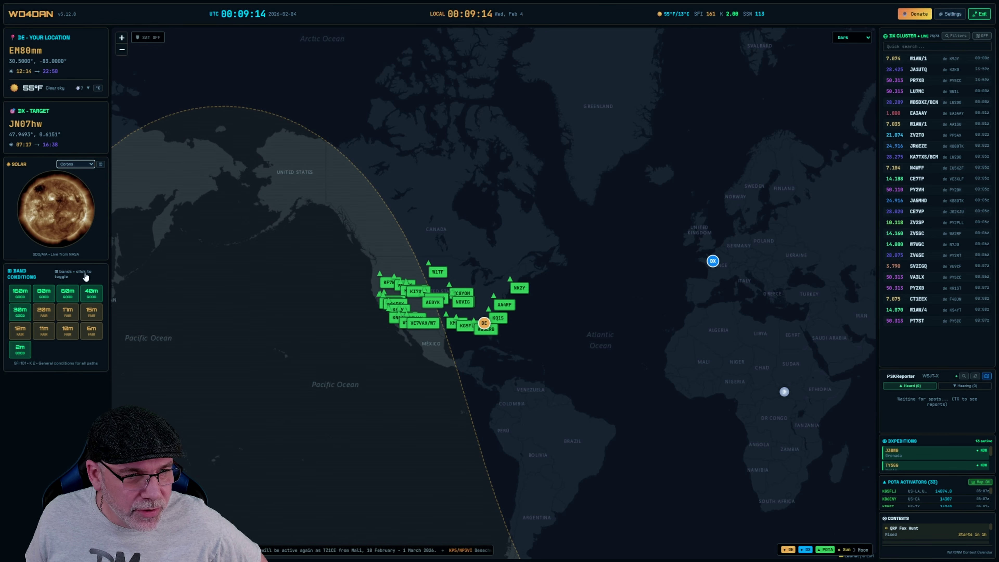
Cycle the band conditions display through the VOACAP chart and bar views, finishing on the VOACAP chart.
{"action": "left_click", "coordinate": [47, 316]}
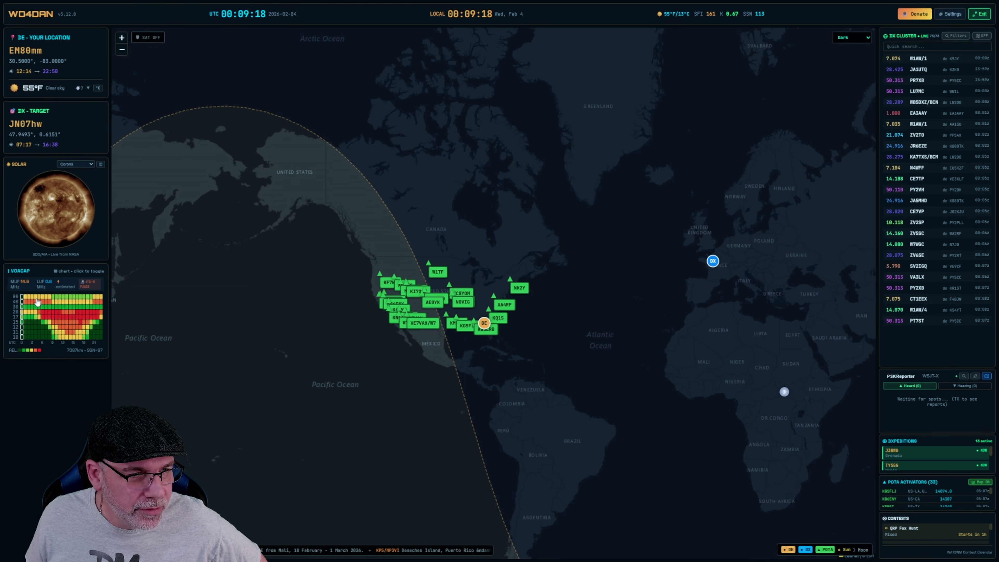
{"action": "left_click", "coordinate": [69, 305]}
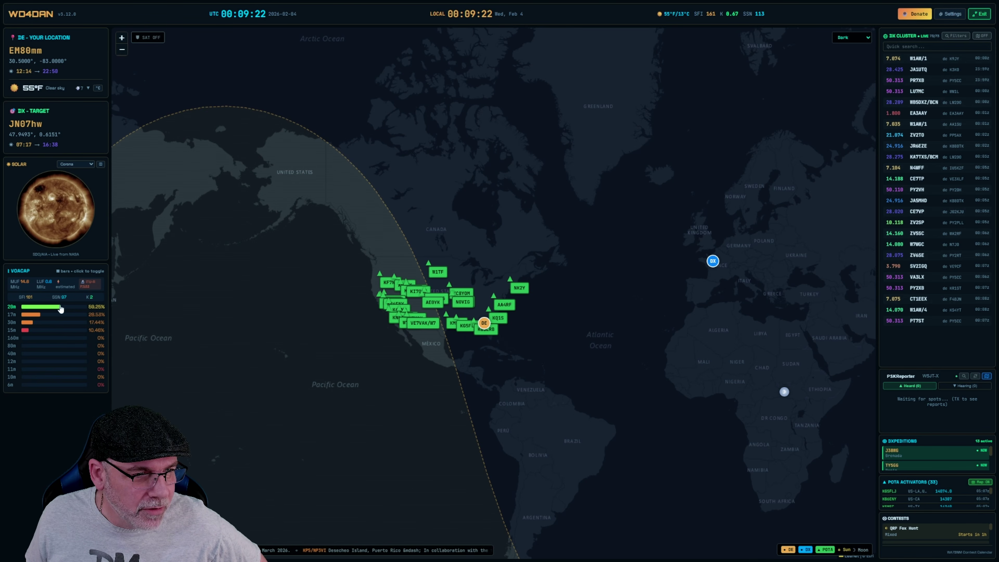
{"action": "left_click", "coordinate": [59, 324]}
{"action": "left_click", "coordinate": [59, 324]}
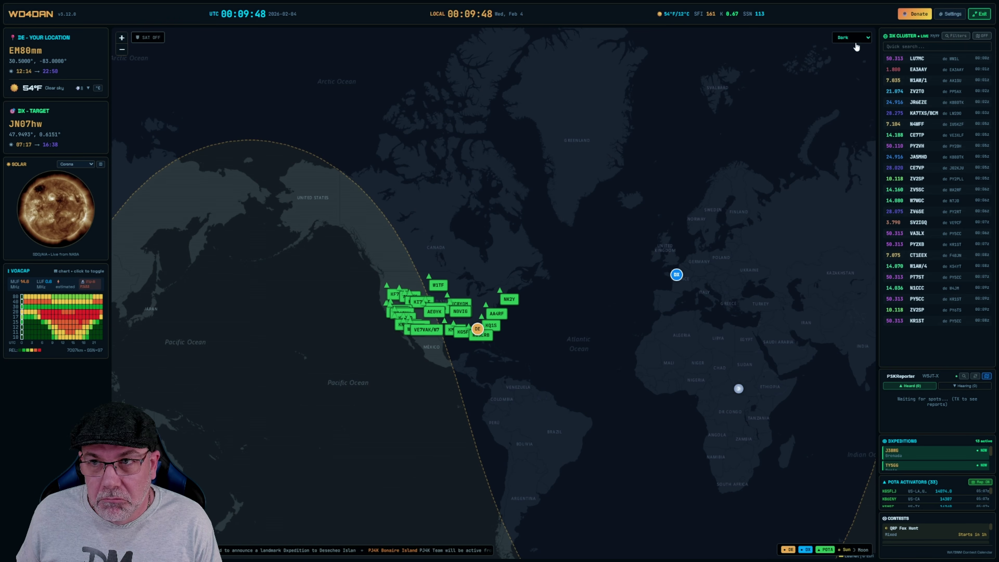
Change the map style to Satellite.
{"action": "left_click", "coordinate": [856, 41]}
{"action": "left_click", "coordinate": [854, 57]}
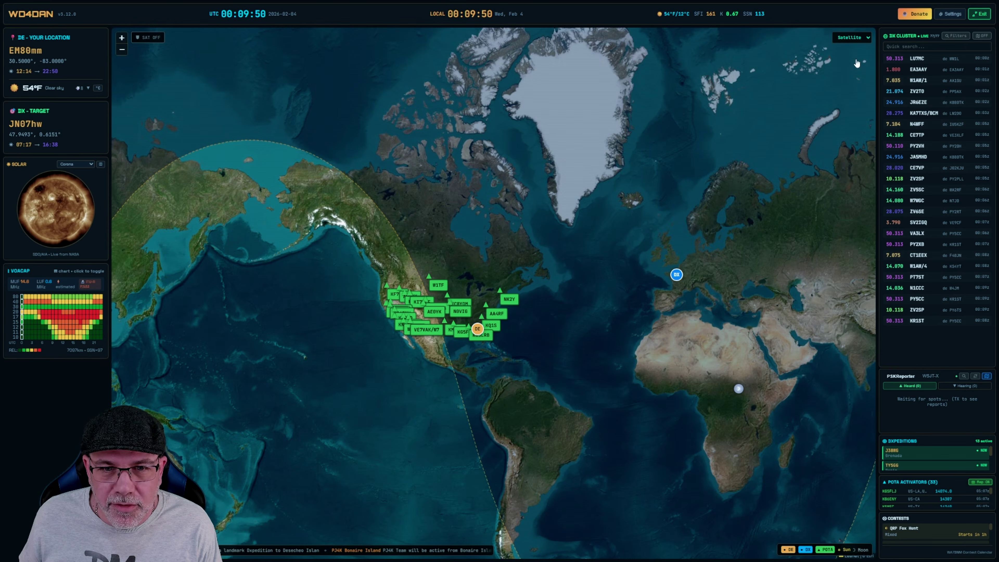
Turn on the display of DX cluster spots on the map.
{"action": "scroll", "coordinate": [593, 332], "scroll_direction": "up", "scroll_amount": 1}
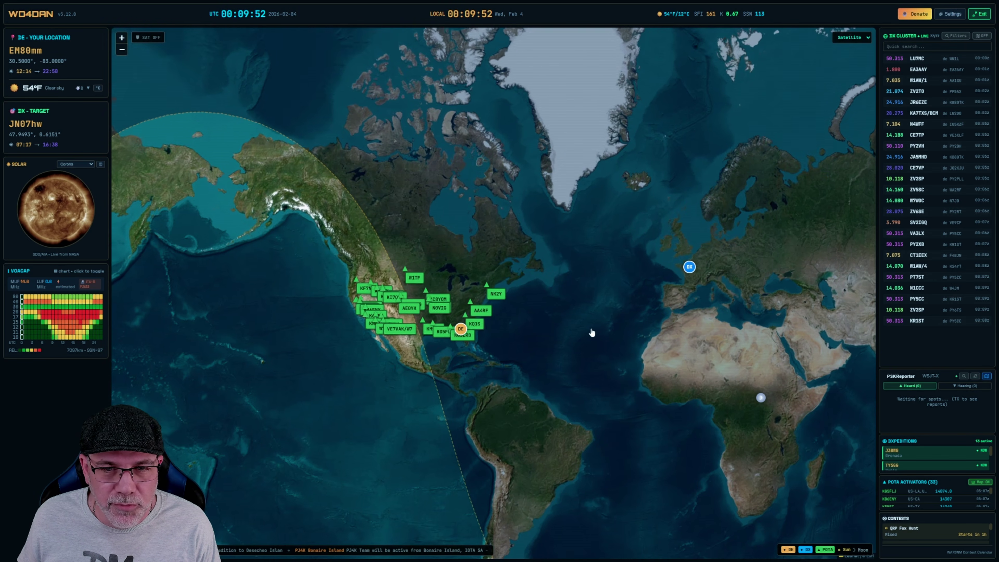
{"action": "scroll", "coordinate": [592, 333], "scroll_direction": "down", "scroll_amount": 1}
{"action": "left_click", "coordinate": [982, 35]}
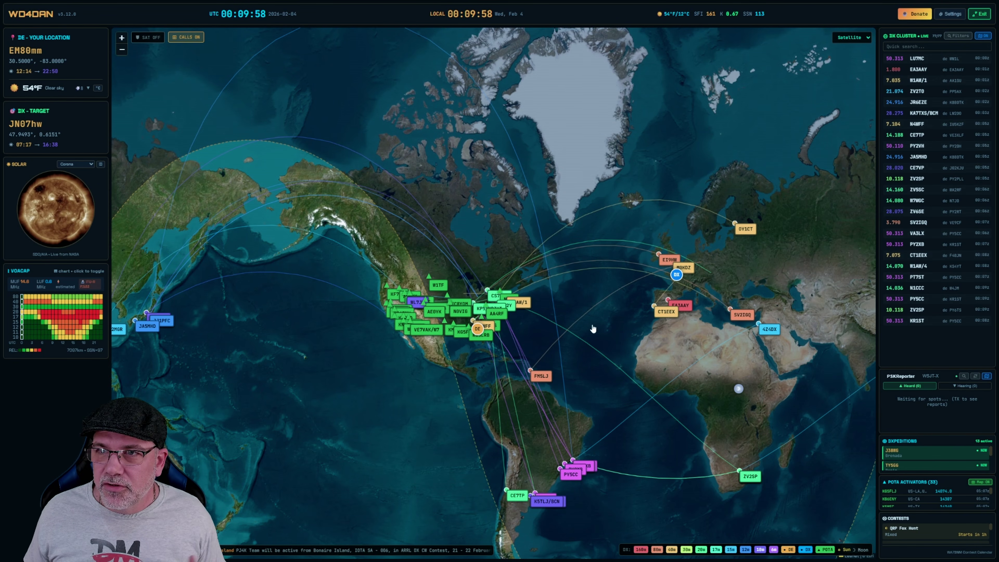
Switch the map style through Terrain, Streets, Topo and Ocean, finishing on Hybrid.
{"action": "left_click", "coordinate": [855, 45]}
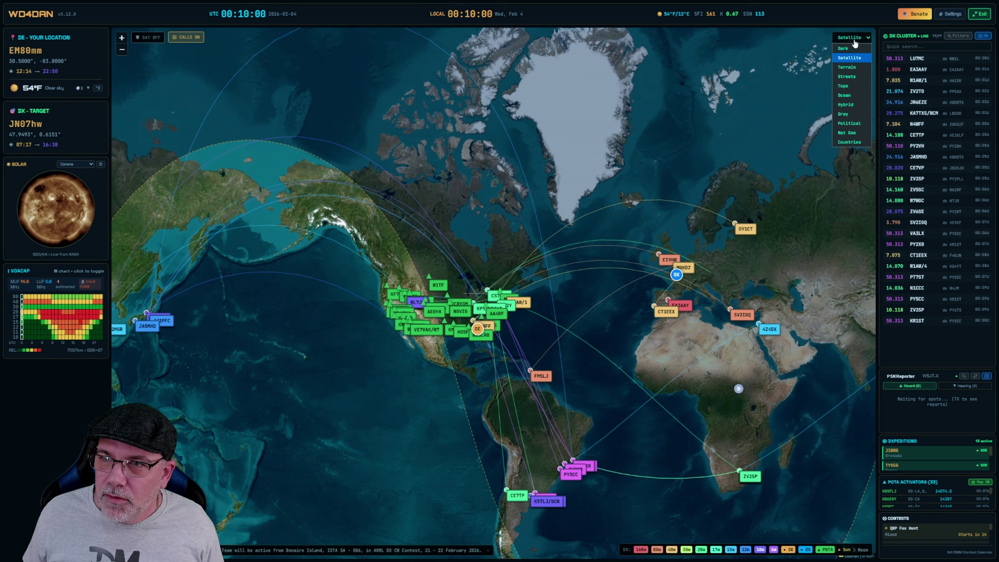
{"action": "left_click", "coordinate": [854, 74]}
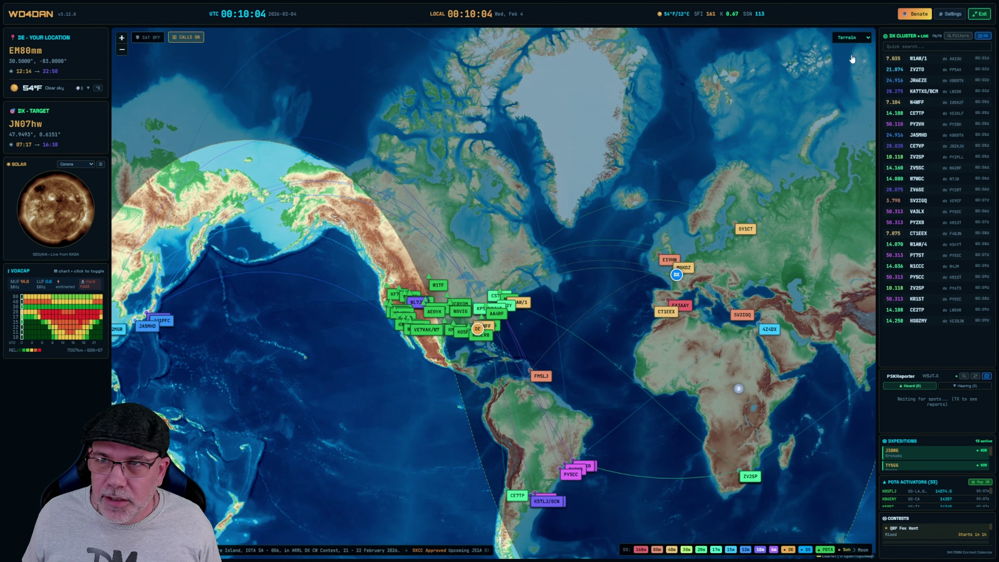
{"action": "left_click", "coordinate": [856, 39]}
{"action": "left_click", "coordinate": [850, 78]}
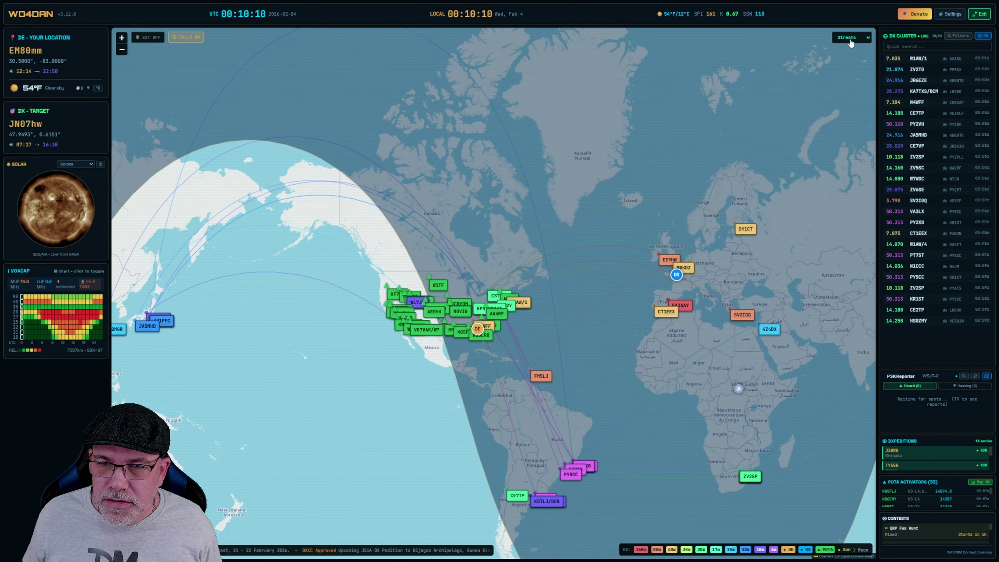
{"action": "left_click", "coordinate": [851, 39]}
{"action": "left_click", "coordinate": [849, 87]}
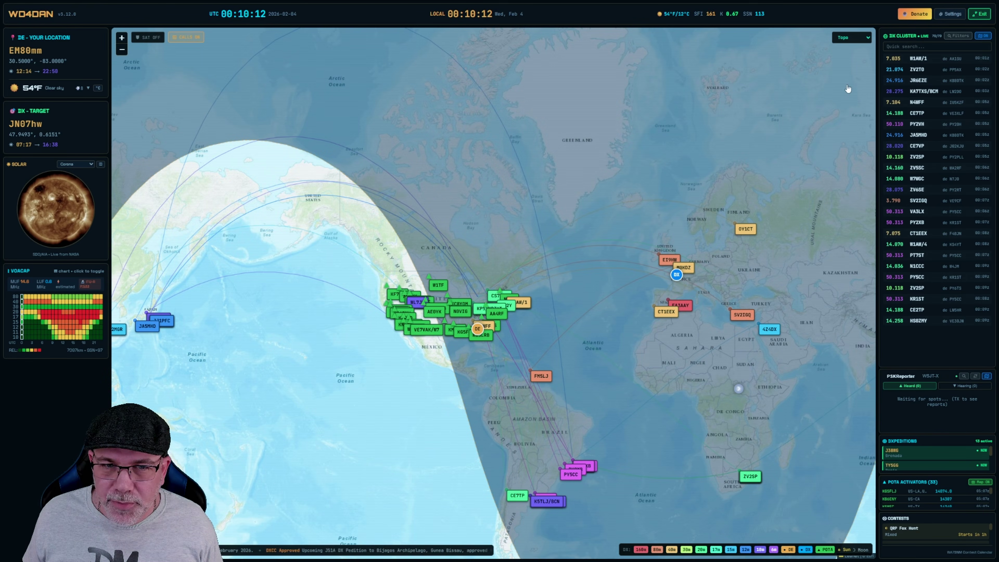
{"action": "left_click", "coordinate": [850, 39]}
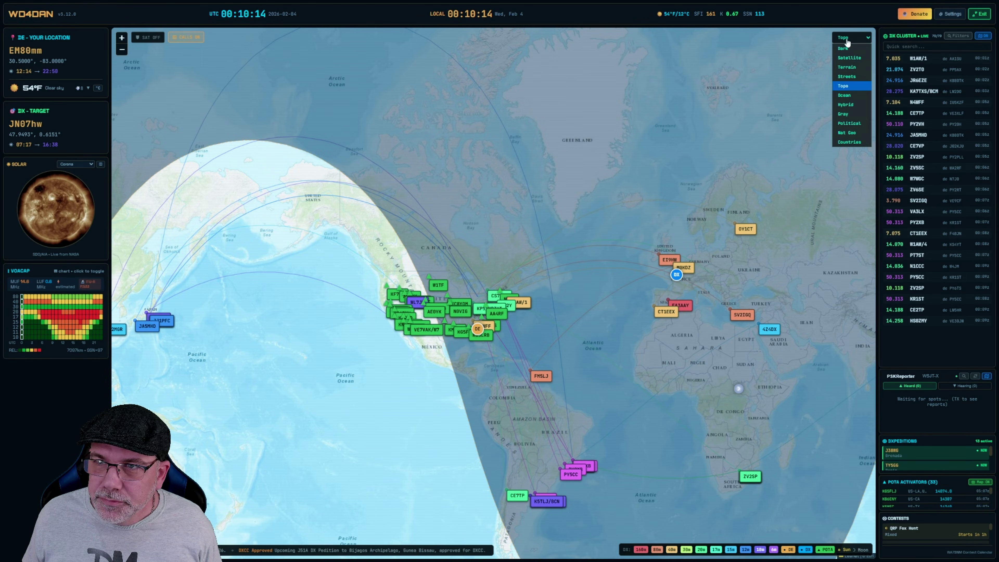
{"action": "left_click", "coordinate": [847, 97]}
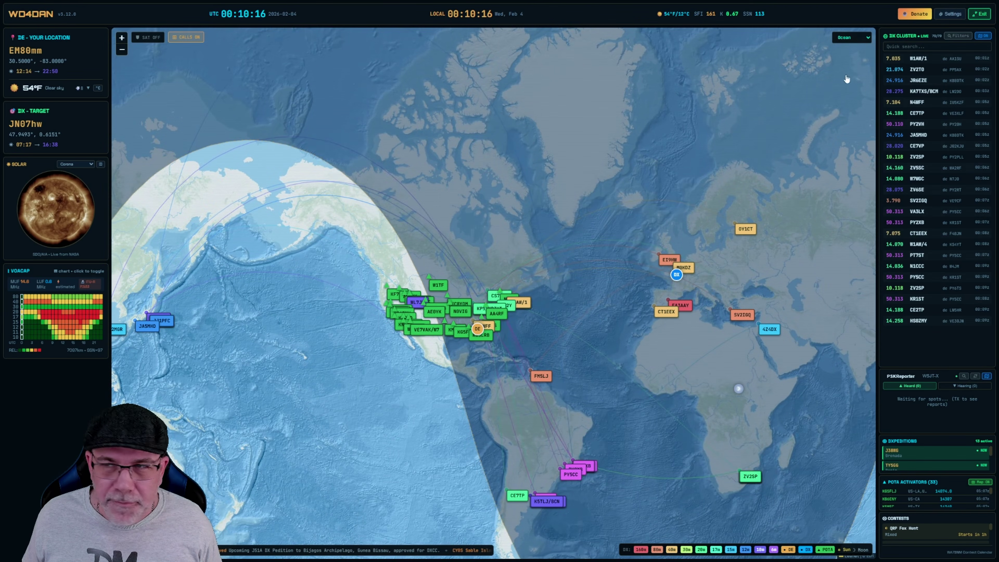
{"action": "left_click", "coordinate": [849, 39]}
{"action": "left_click", "coordinate": [853, 109]}
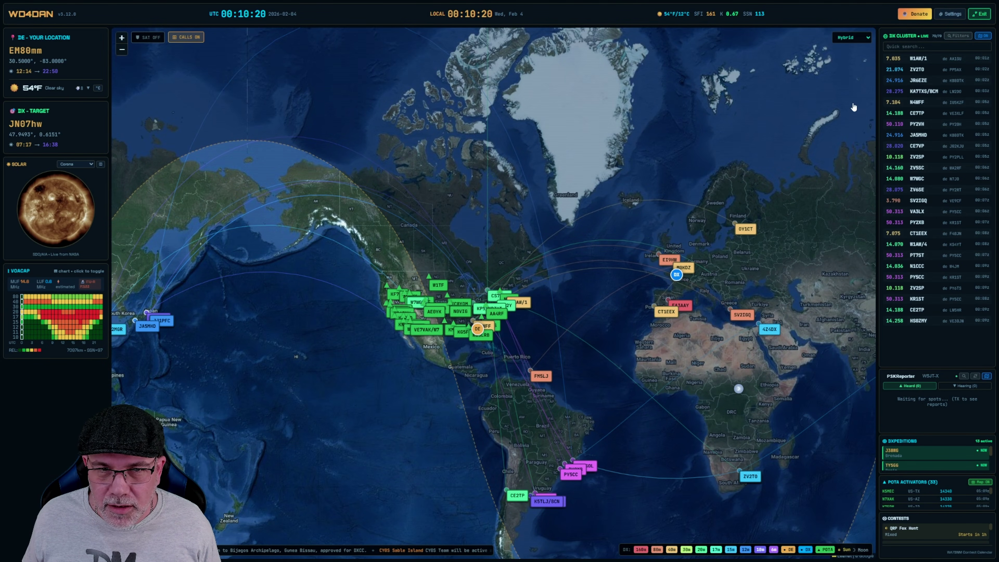
Switch the map style through Gray, Political, Nat Geo, Countries and Hybrid, finishing on Dark.
{"action": "left_click", "coordinate": [855, 45]}
{"action": "left_click", "coordinate": [850, 120]}
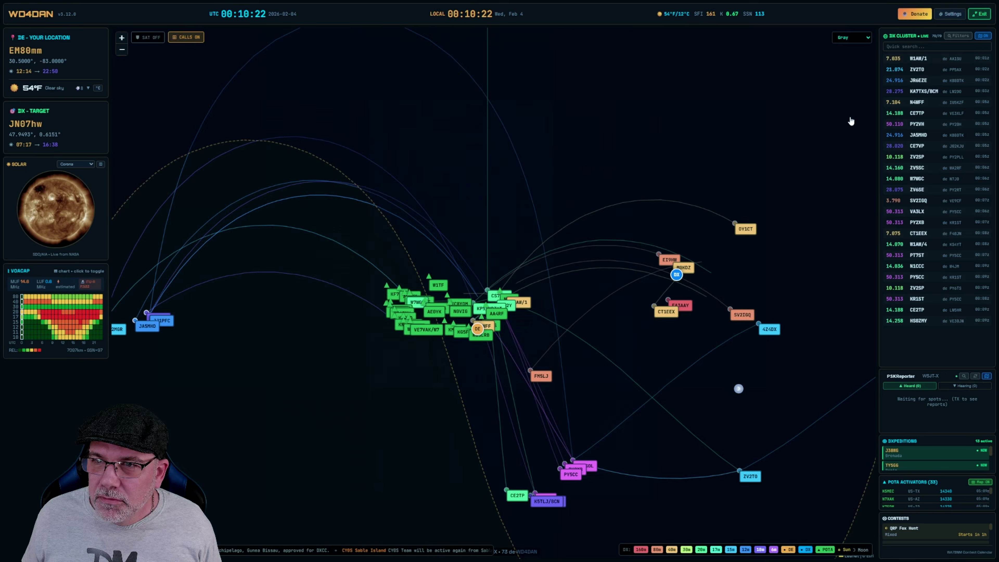
{"action": "left_click", "coordinate": [850, 38]}
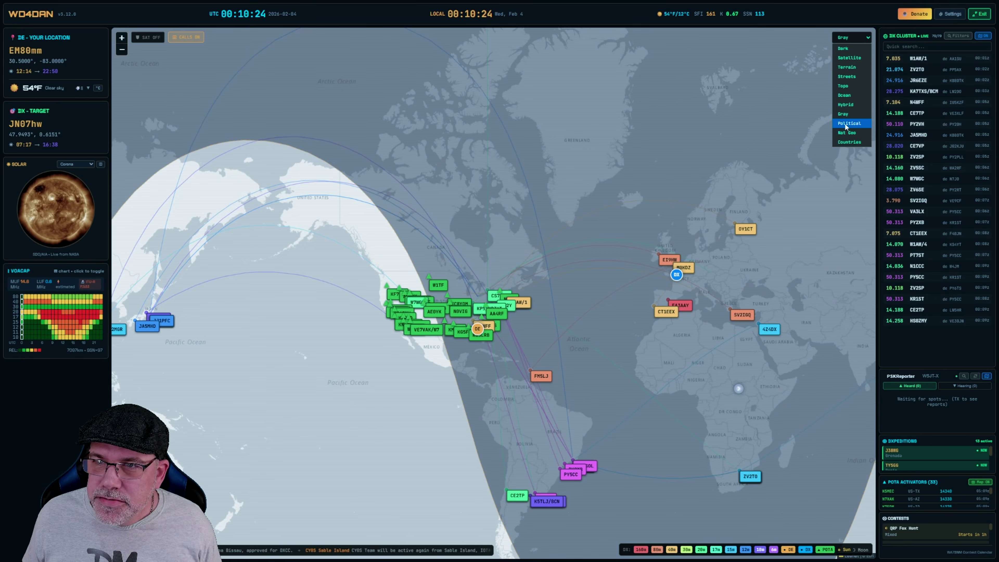
{"action": "left_click", "coordinate": [848, 124]}
{"action": "left_click", "coordinate": [853, 38]}
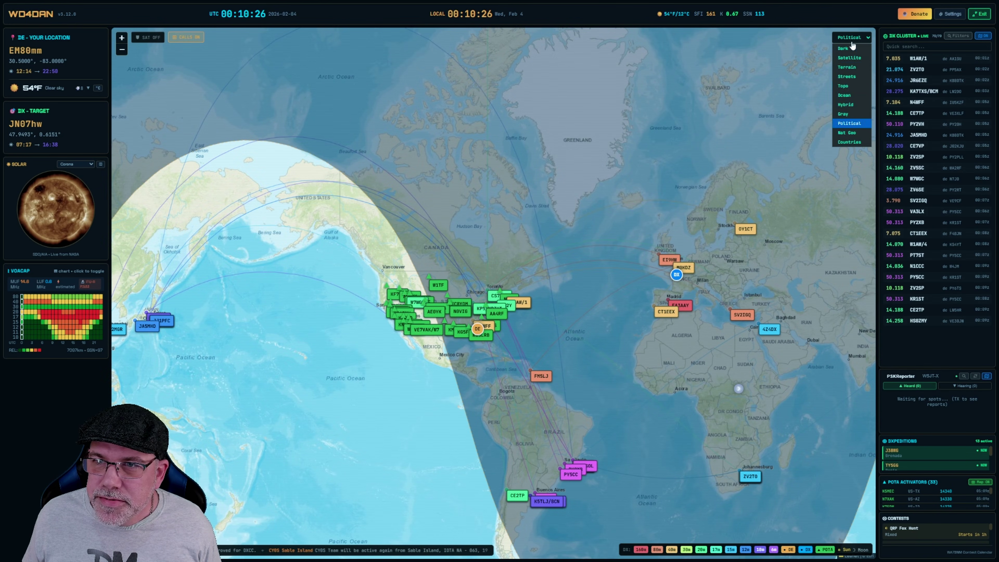
{"action": "left_click", "coordinate": [849, 134]}
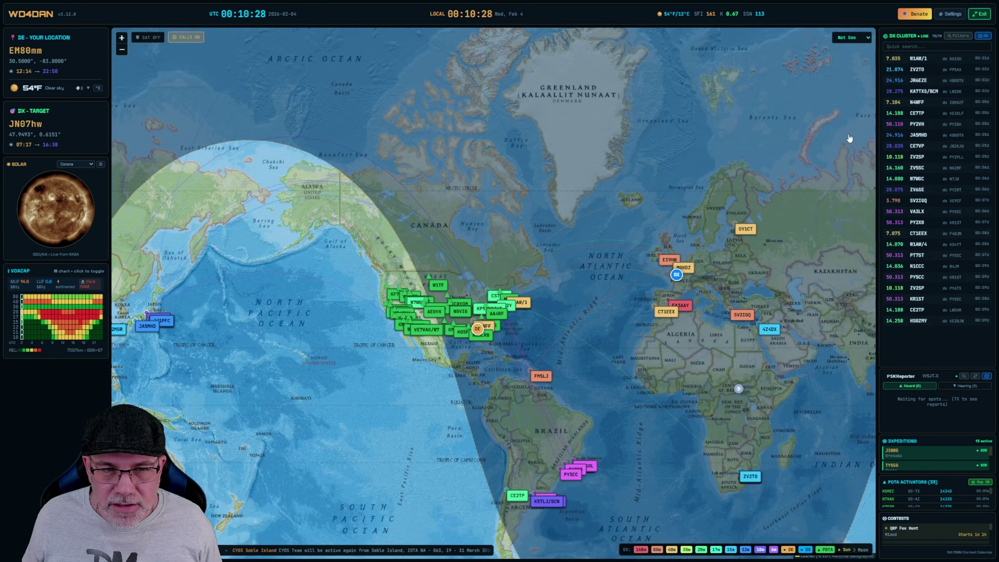
{"action": "left_click", "coordinate": [848, 41]}
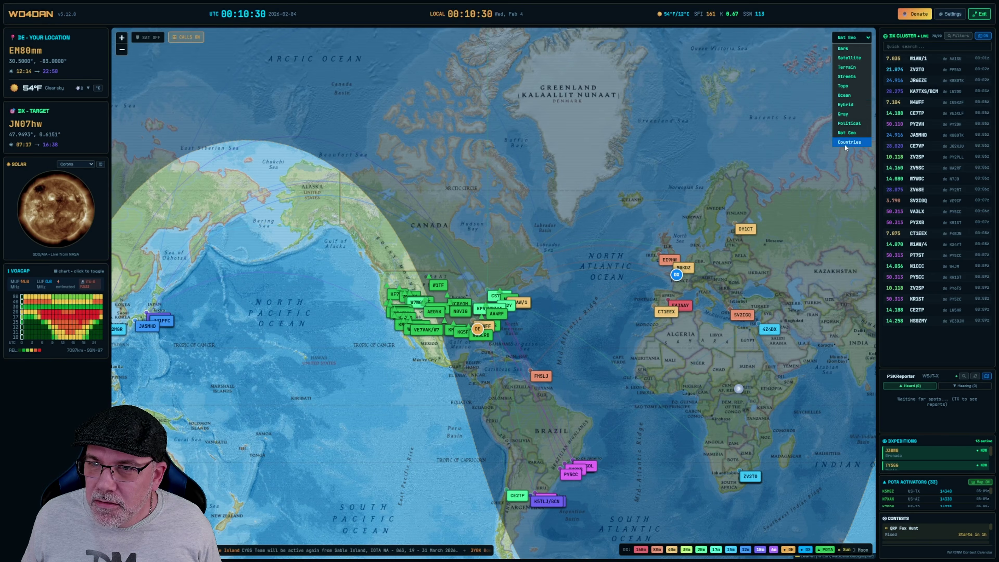
{"action": "left_click", "coordinate": [845, 144]}
{"action": "left_click", "coordinate": [849, 40]}
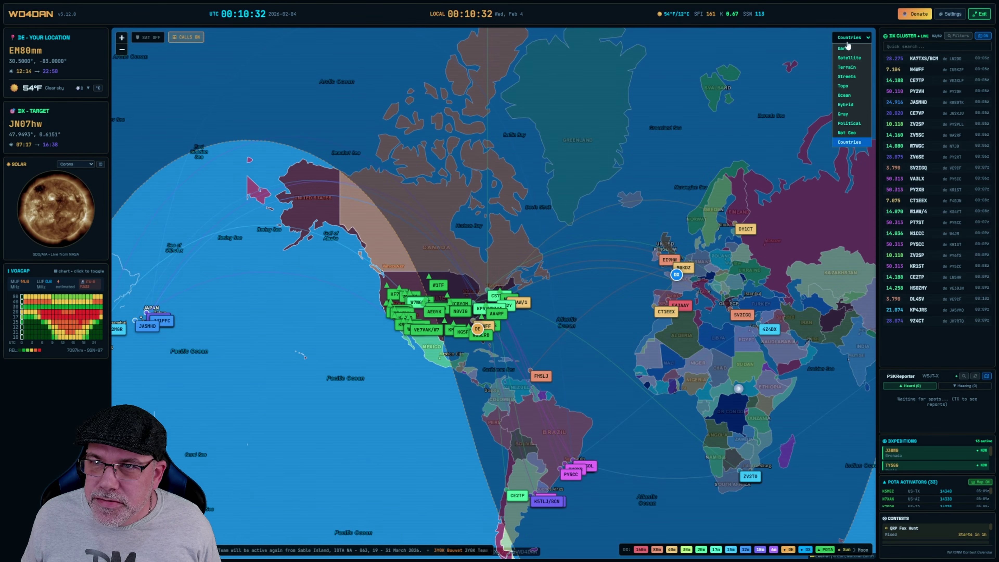
{"action": "left_click", "coordinate": [846, 105]}
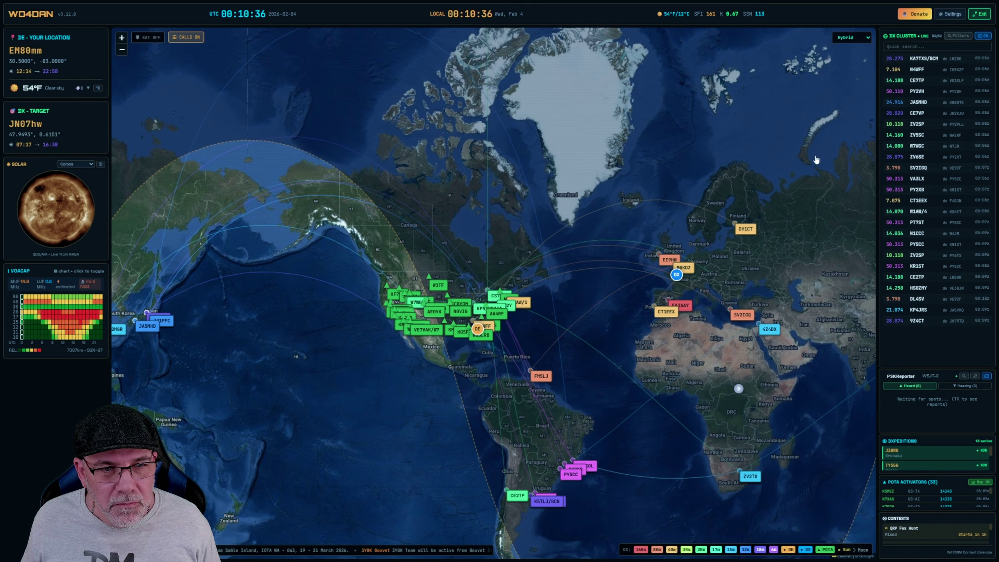
{"action": "left_click", "coordinate": [852, 40]}
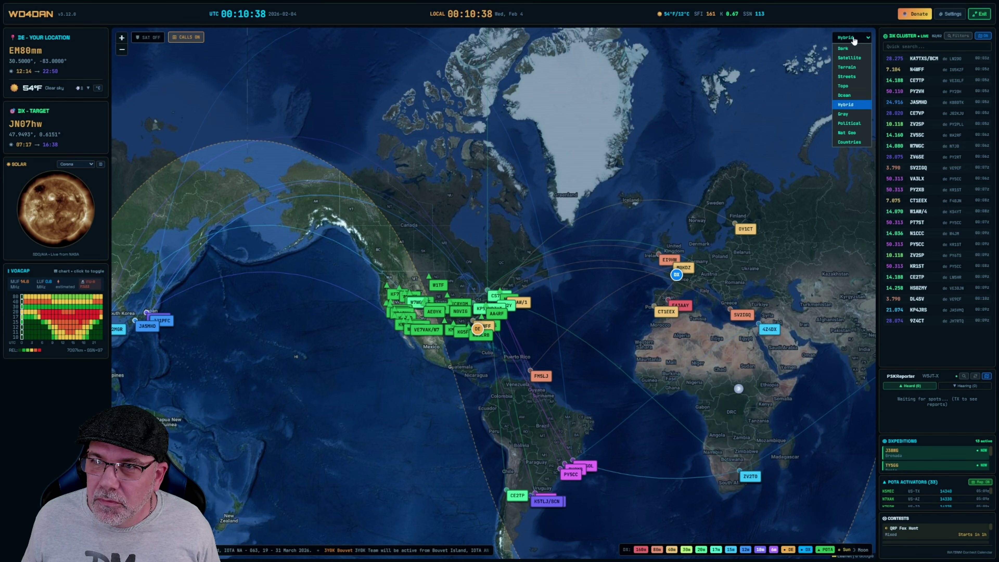
{"action": "left_click", "coordinate": [852, 49]}
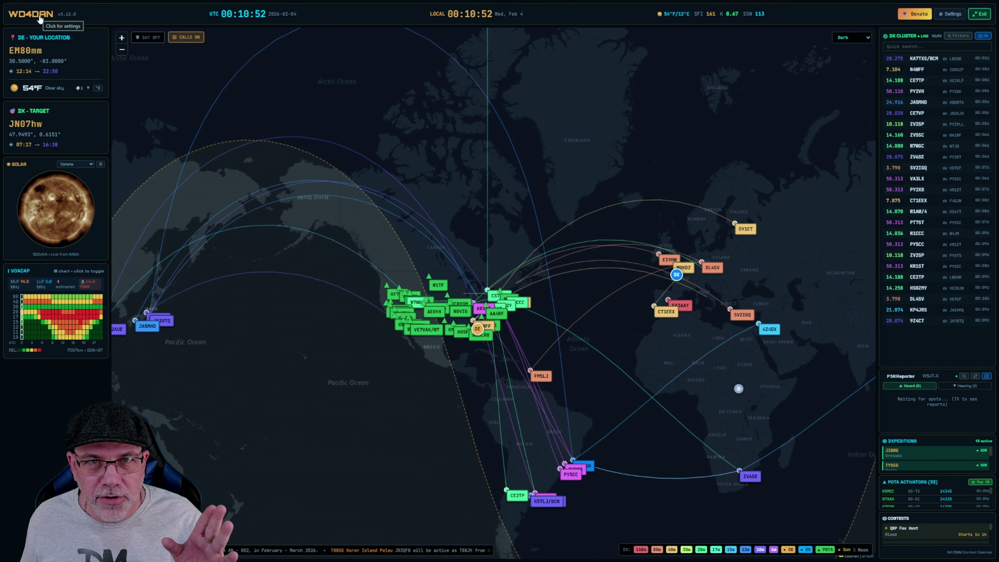
Change the dashboard theme to Light in the station settings and save the settings.
{"action": "left_click", "coordinate": [953, 16]}
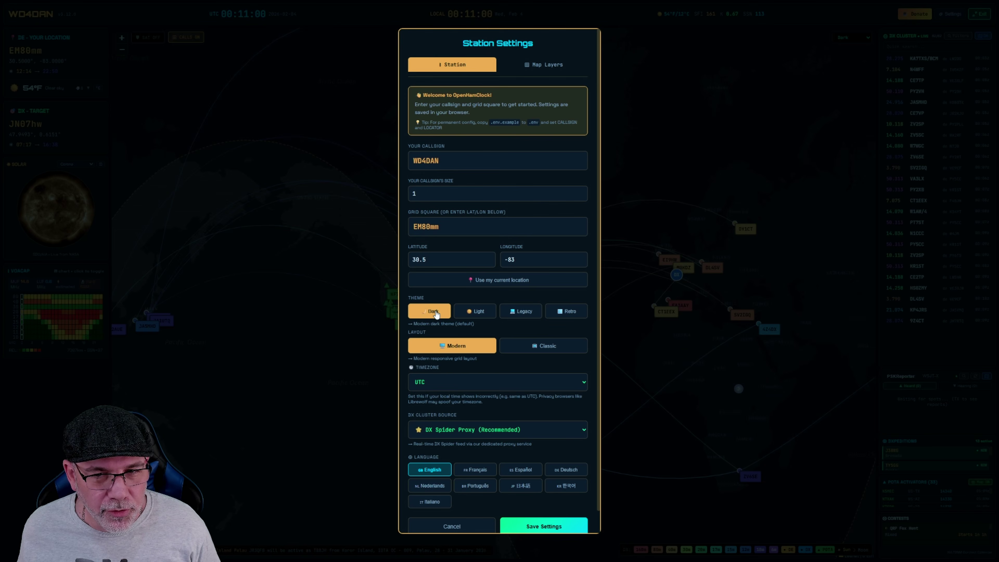
{"action": "left_click", "coordinate": [477, 312]}
{"action": "left_click", "coordinate": [526, 524]}
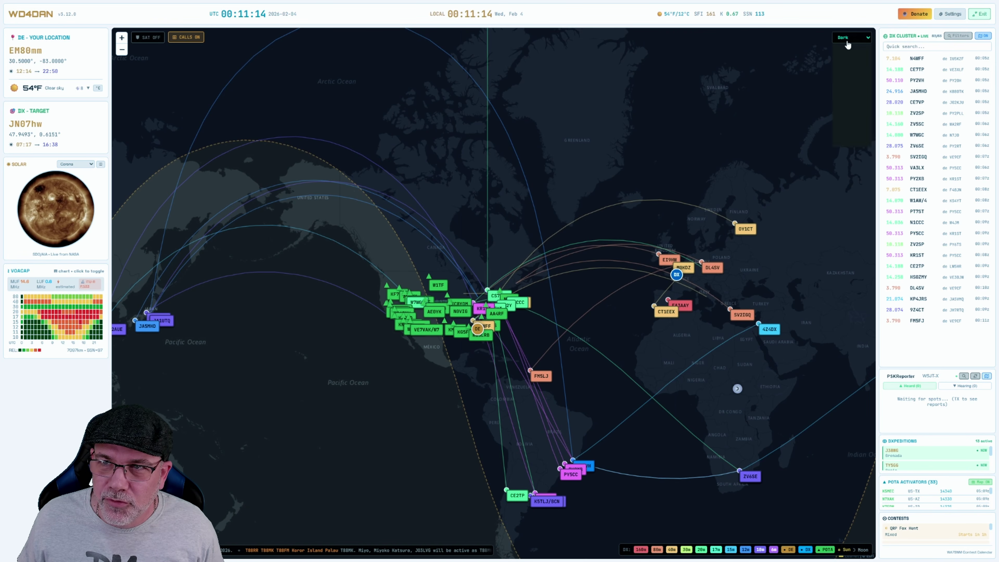
Switch the map style to Satellite, then return it to Dark.
{"action": "left_click", "coordinate": [848, 45]}
{"action": "left_click", "coordinate": [851, 50]}
{"action": "left_click", "coordinate": [850, 40]}
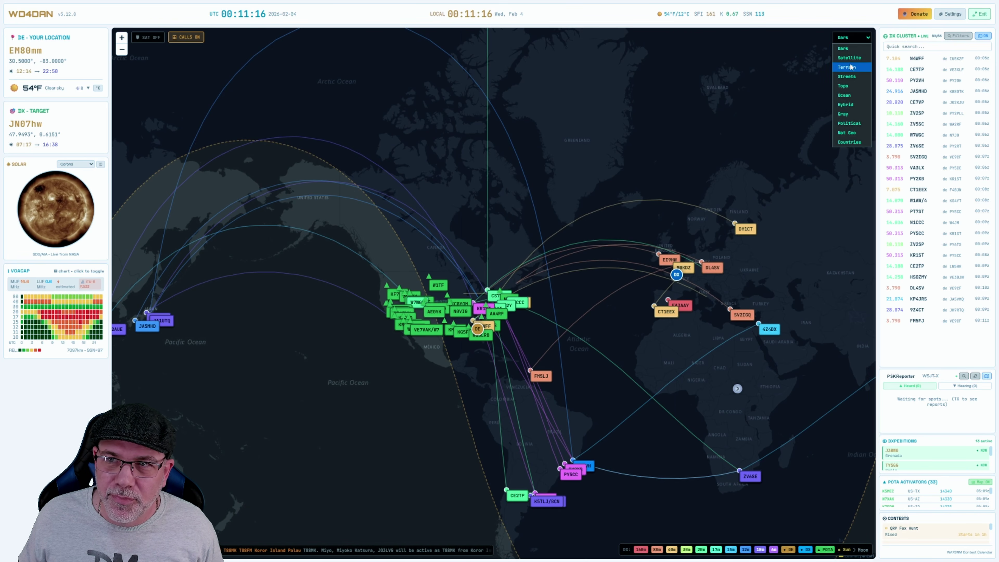
{"action": "left_click", "coordinate": [849, 58]}
{"action": "left_click", "coordinate": [849, 38]}
{"action": "left_click", "coordinate": [850, 50]}
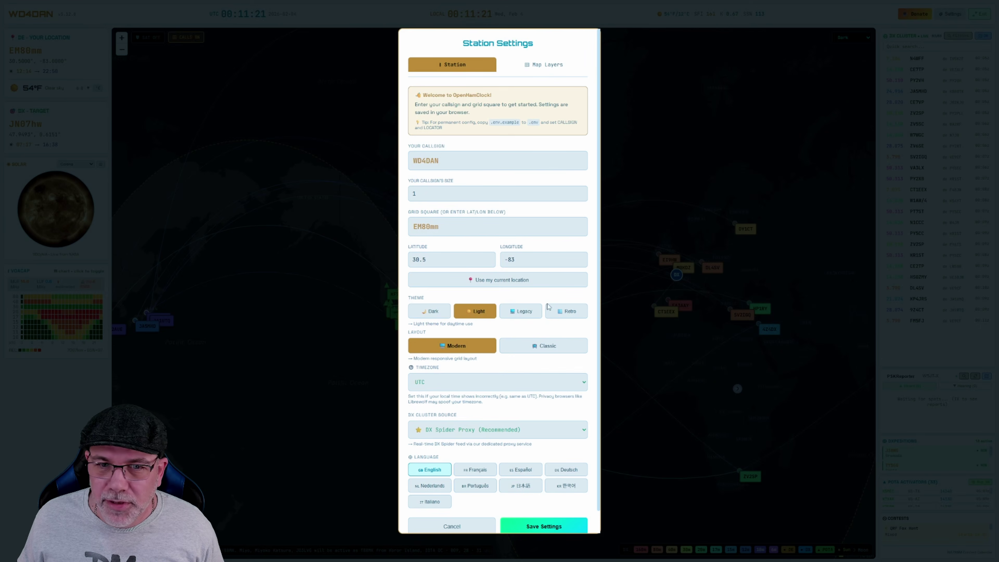
Change the dashboard theme to Legacy in the station settings and save the settings.
{"action": "left_click", "coordinate": [946, 14]}
{"action": "left_click", "coordinate": [511, 317]}
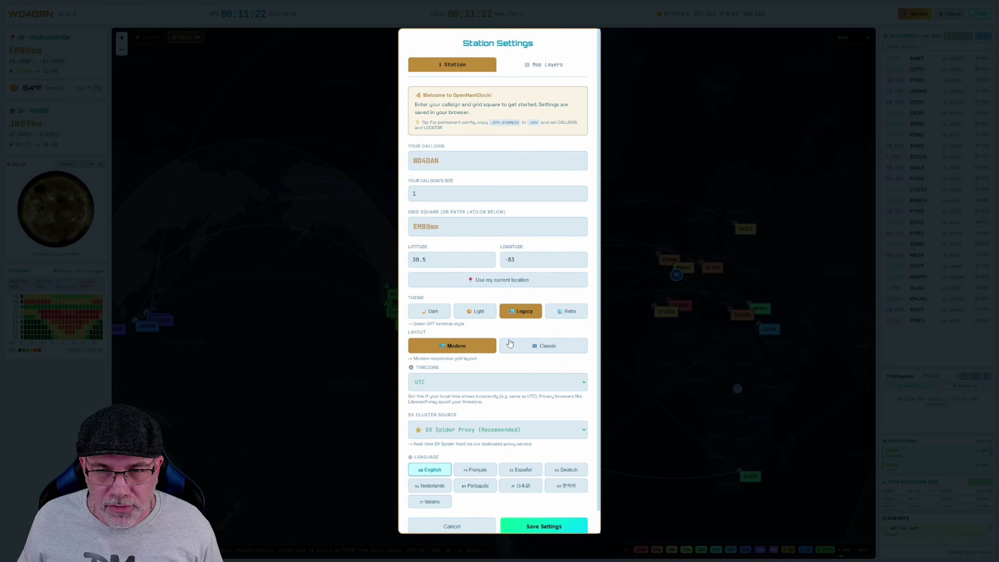
{"action": "left_click", "coordinate": [542, 527]}
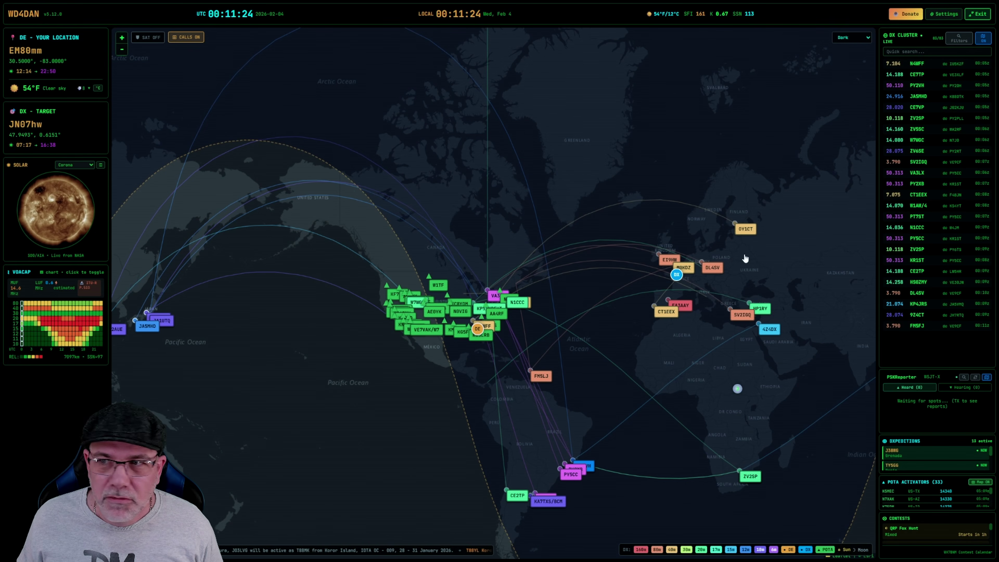
Change the dashboard theme to Retro in the station settings and save the settings.
{"action": "left_click", "coordinate": [948, 15]}
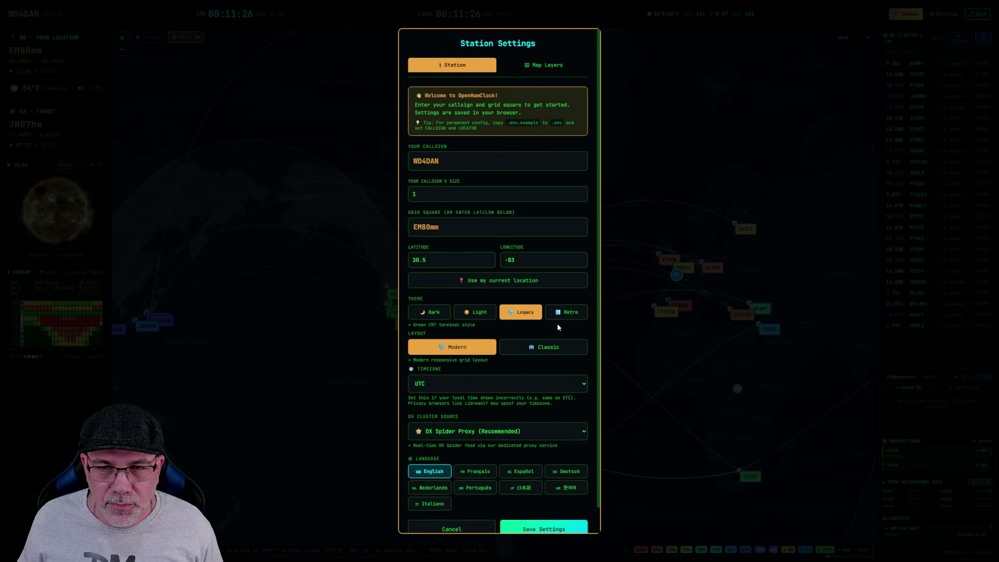
{"action": "left_click", "coordinate": [563, 315]}
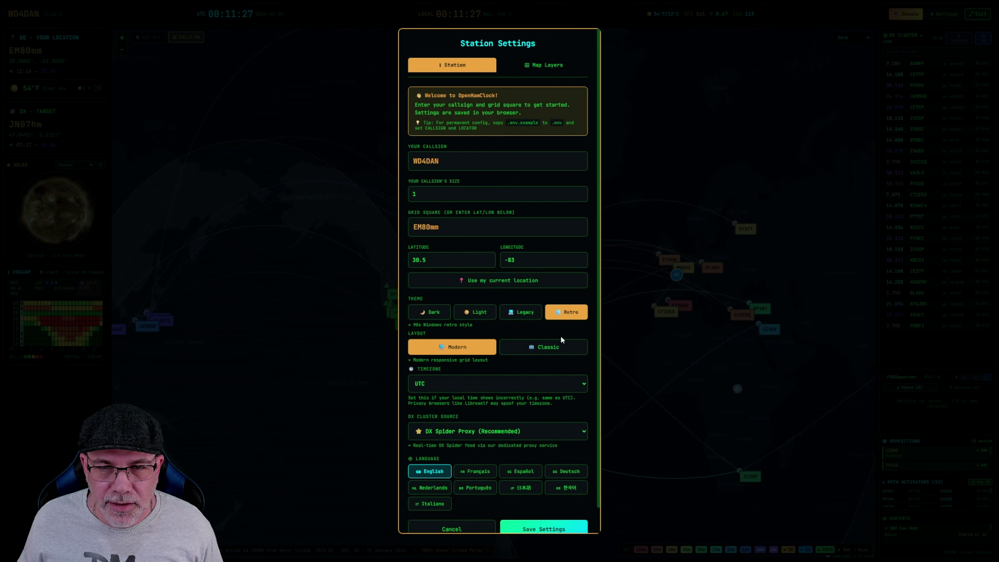
{"action": "left_click", "coordinate": [550, 527]}
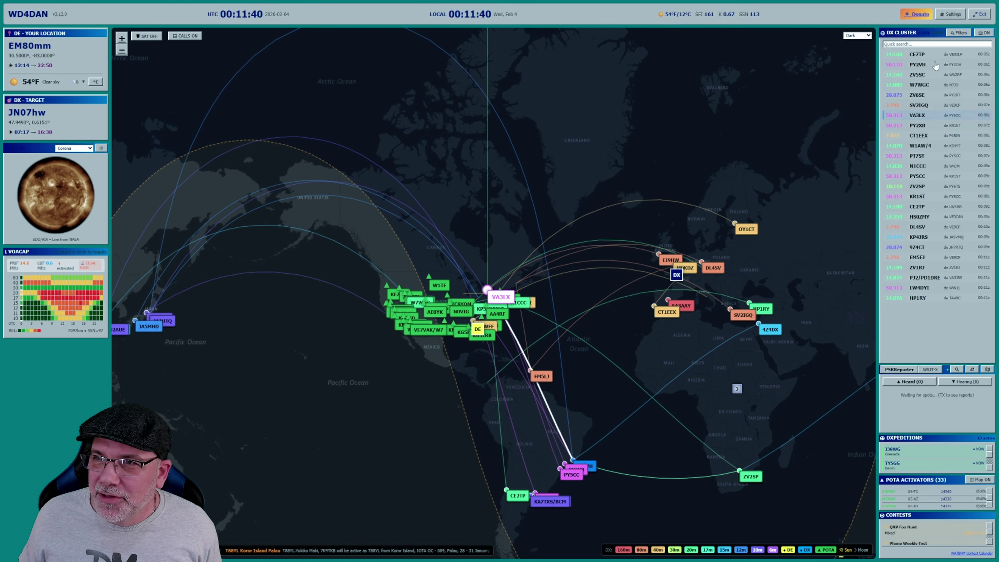
Set the dashboard theme back to Dark in the station settings and save the settings.
{"action": "left_click", "coordinate": [950, 14]}
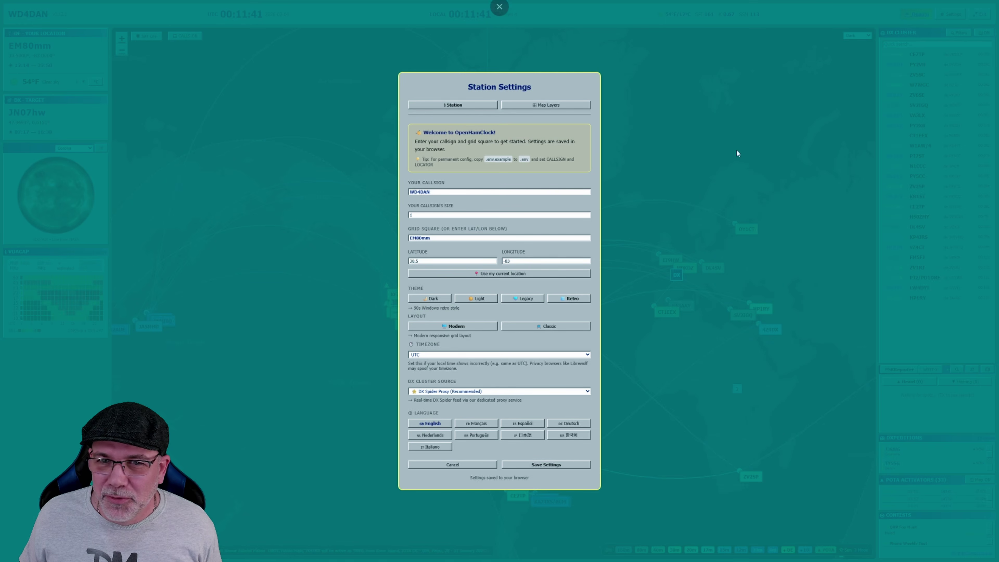
{"action": "left_click", "coordinate": [436, 301]}
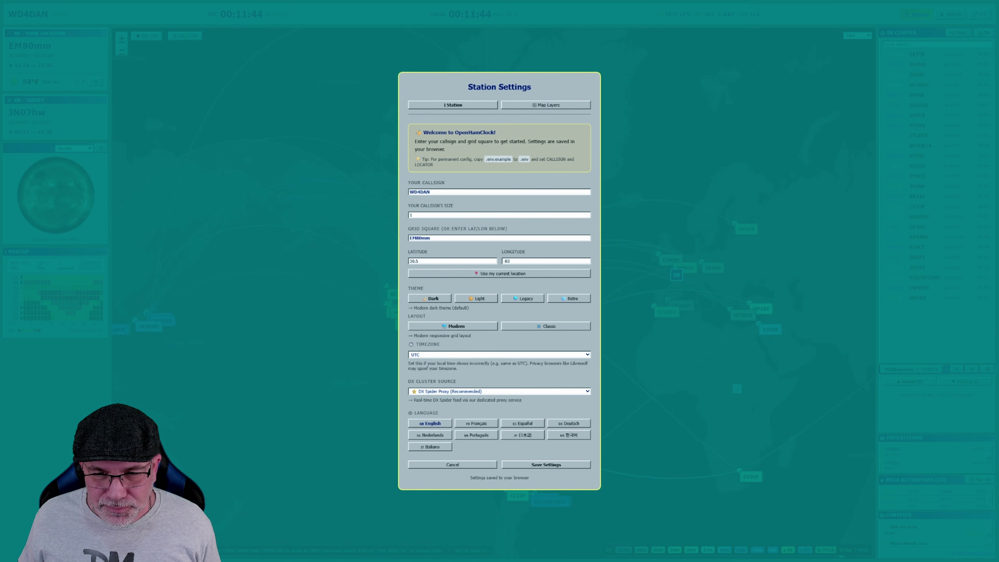
{"action": "left_click", "coordinate": [546, 465]}
Change the dashboard layout to Classic in the station settings and save the settings.
{"action": "left_click", "coordinate": [950, 14]}
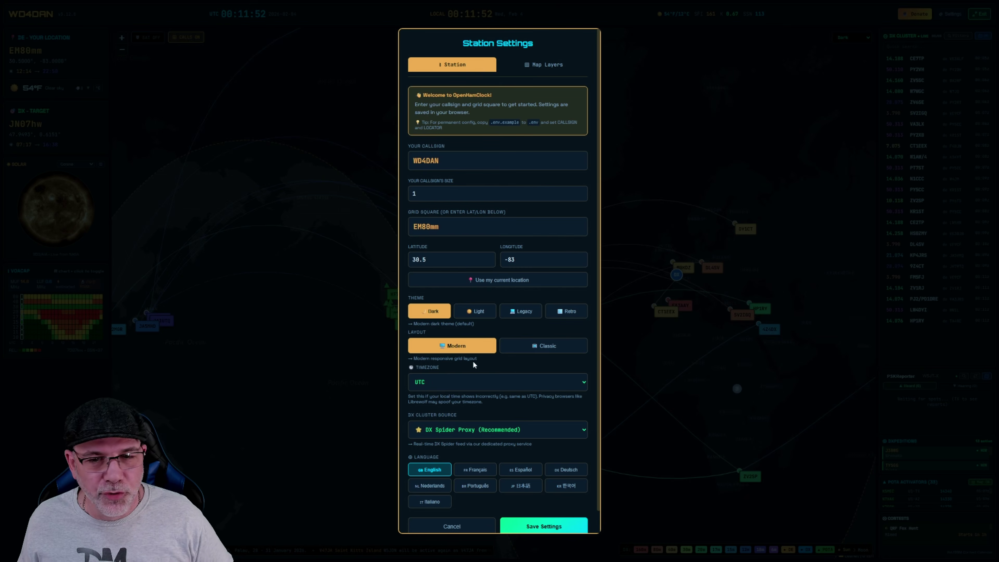
{"action": "left_click", "coordinate": [540, 346]}
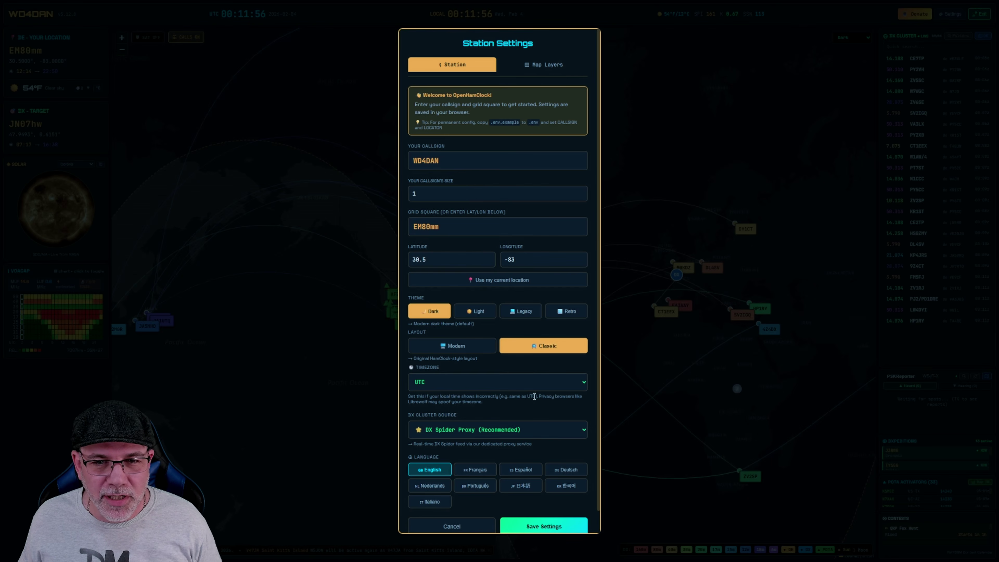
{"action": "left_click", "coordinate": [552, 527]}
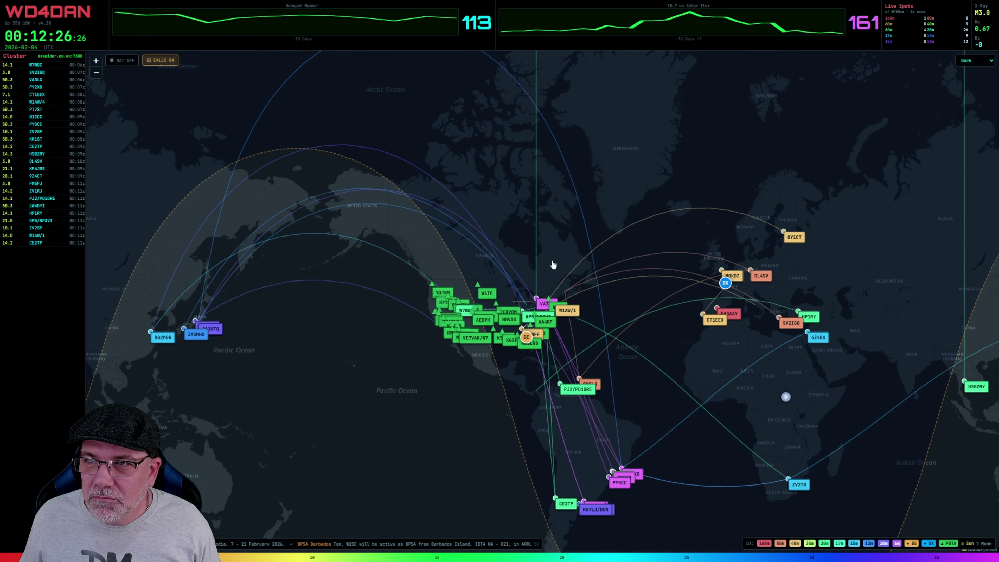
Set the dashboard layout back to Modern, enable the Weather Radar map layer and save the station settings.
{"action": "left_click", "coordinate": [52, 9]}
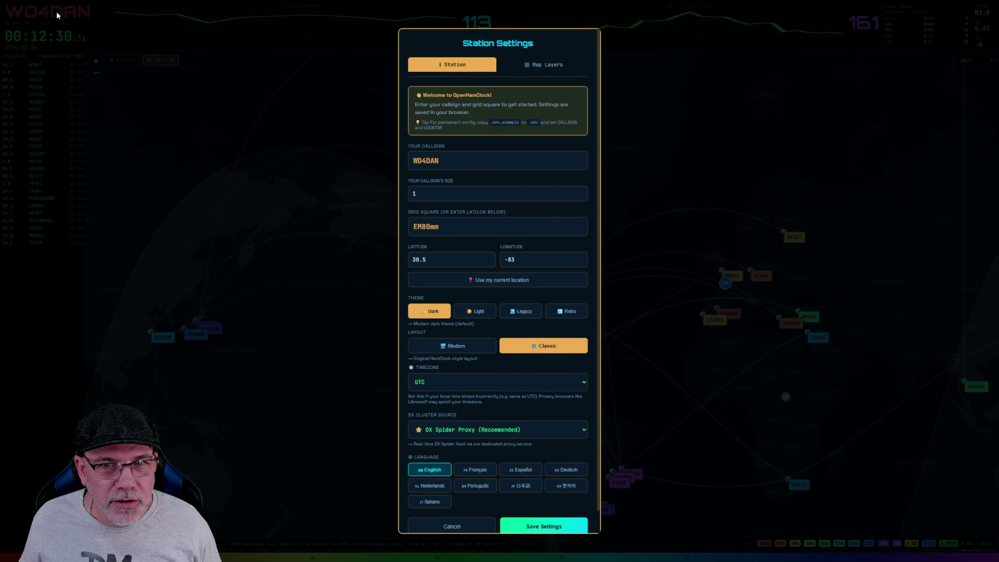
{"action": "left_click", "coordinate": [466, 351]}
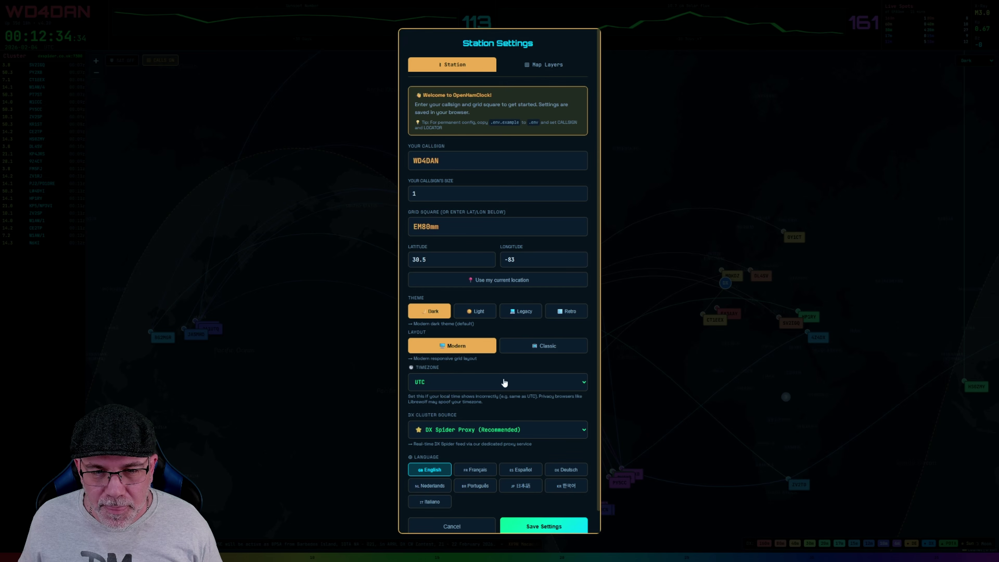
{"action": "left_click", "coordinate": [553, 70]}
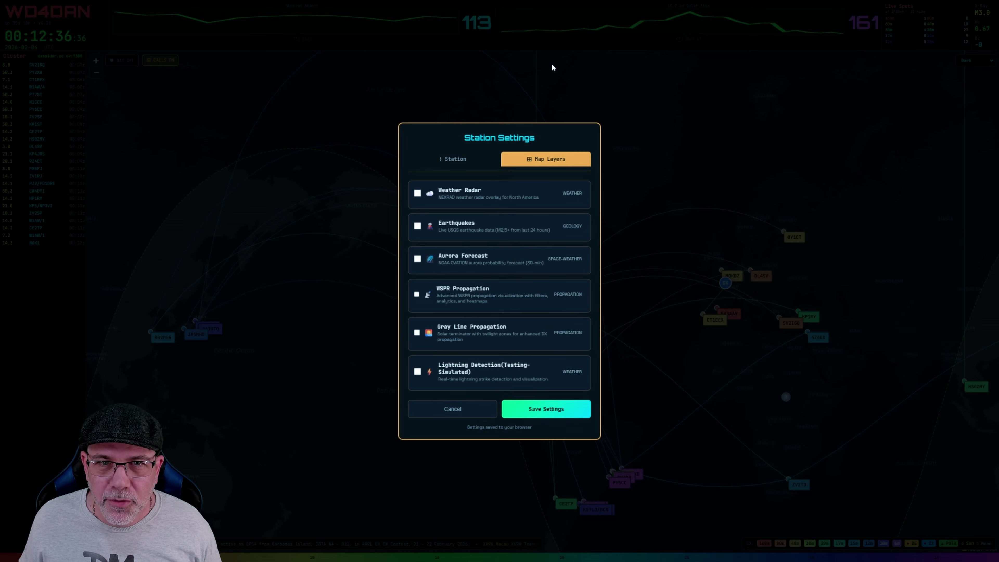
{"action": "left_click", "coordinate": [477, 193]}
{"action": "left_click", "coordinate": [553, 423]}
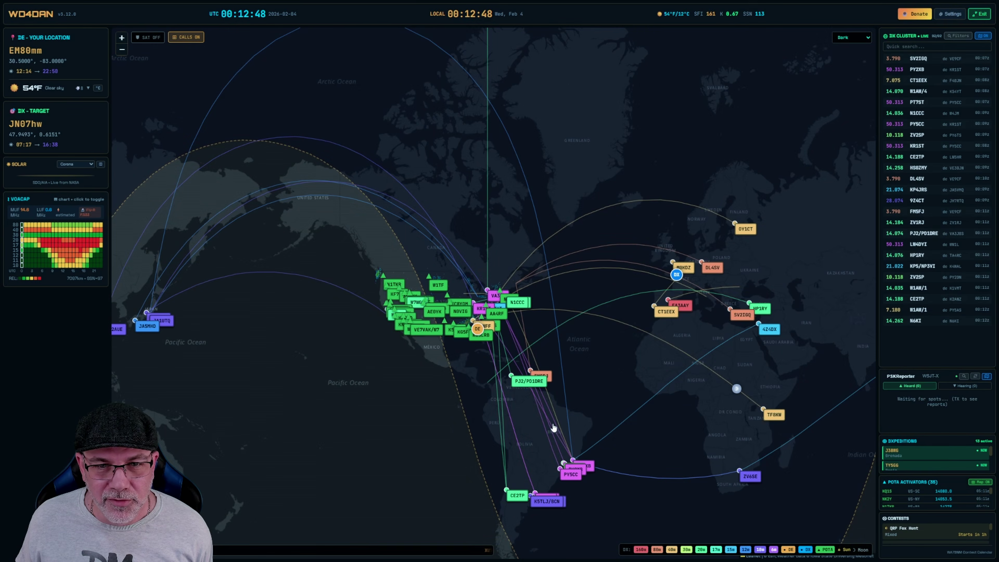
Turn off the POTA activator and DX cluster spots on the map and examine the weather radar over the United States.
{"action": "left_click", "coordinate": [985, 484]}
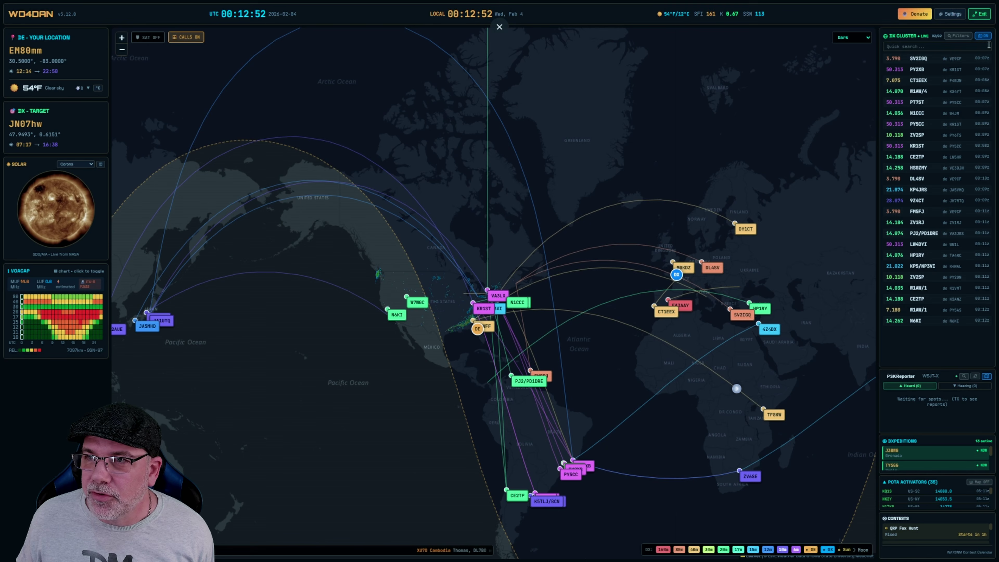
{"action": "left_click", "coordinate": [986, 37]}
{"action": "scroll", "coordinate": [450, 345], "scroll_direction": "up", "scroll_amount": 1}
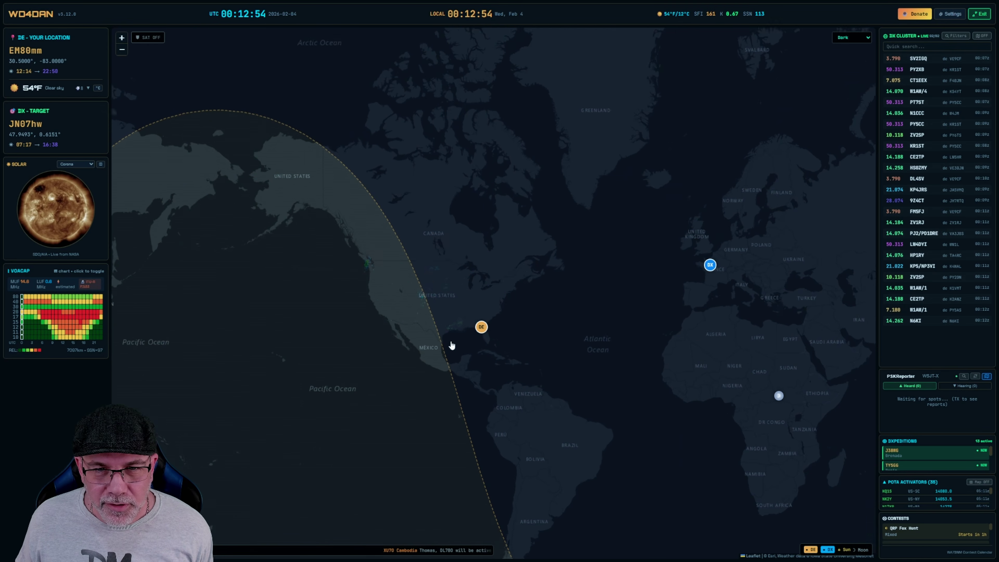
{"action": "scroll", "coordinate": [452, 345], "scroll_direction": "up", "scroll_amount": 2}
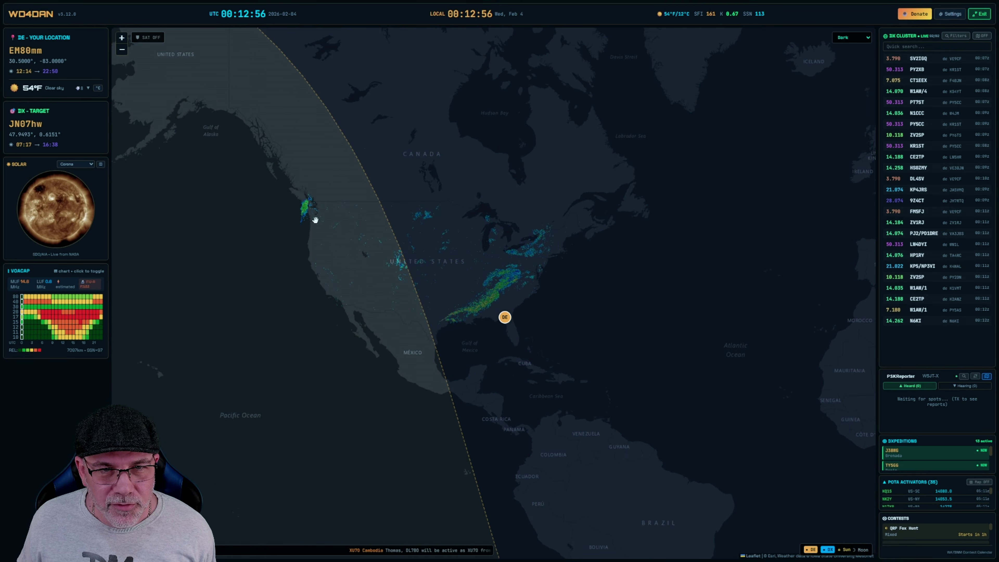
{"action": "scroll", "coordinate": [517, 352], "scroll_direction": "down", "scroll_amount": 2}
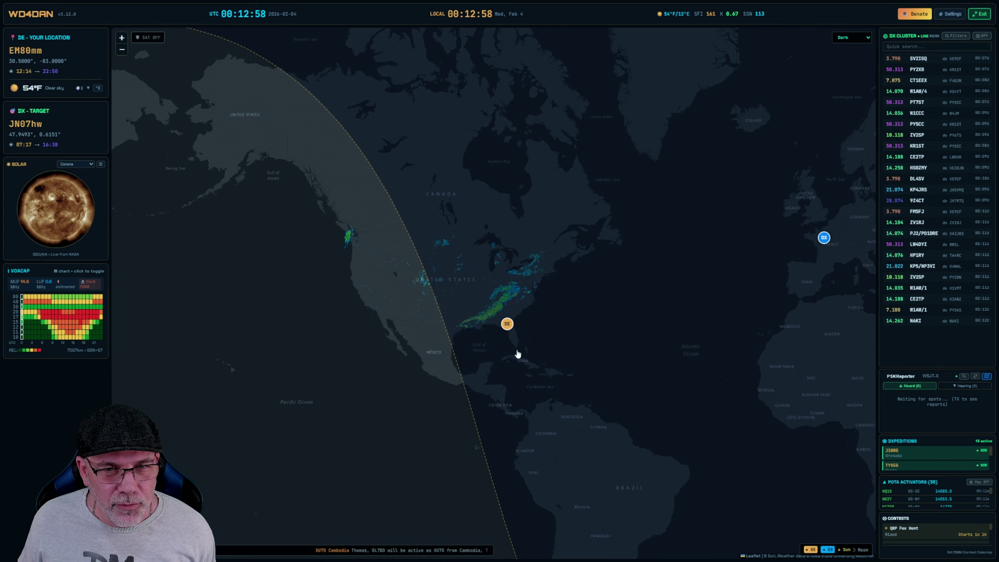
{"action": "scroll", "coordinate": [516, 355], "scroll_direction": "down", "scroll_amount": 1}
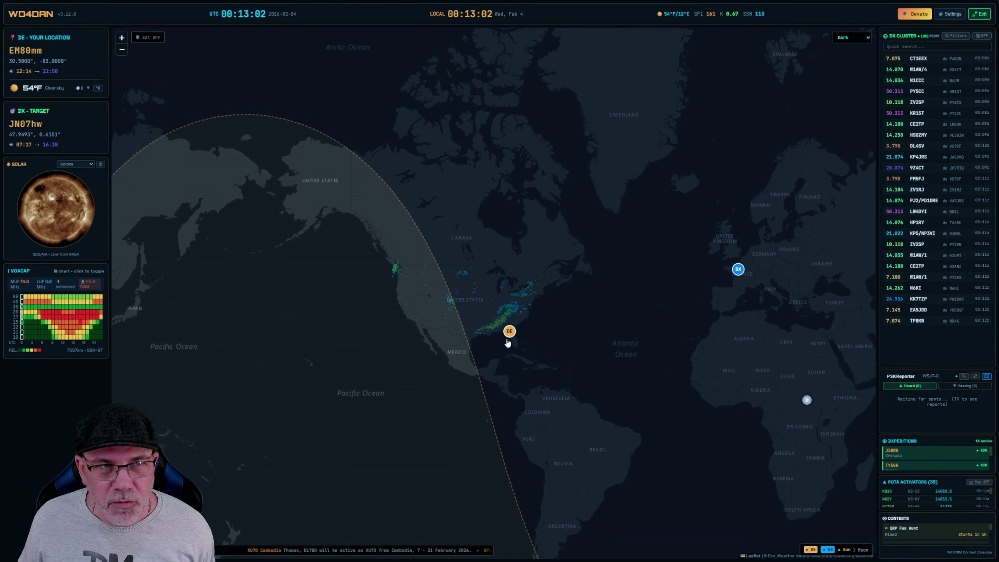
Enable the Earthquakes and Lightning Detection map layers and save the station settings.
{"action": "left_click", "coordinate": [39, 16]}
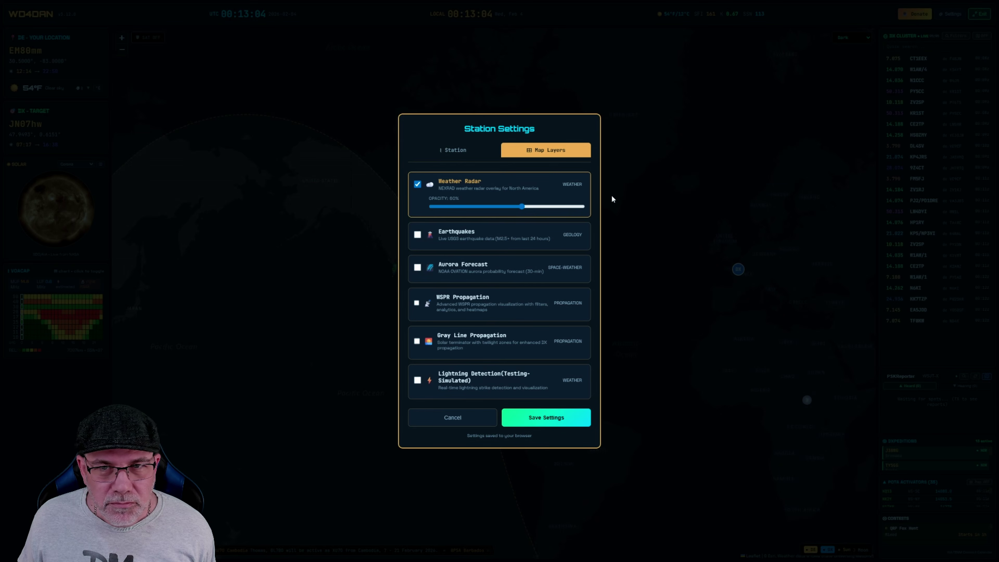
{"action": "left_click", "coordinate": [418, 234]}
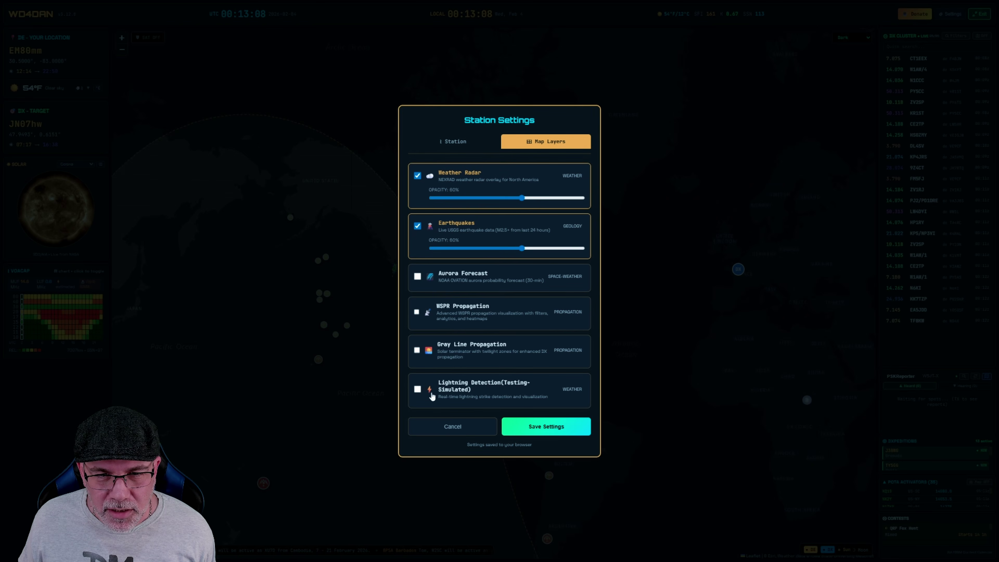
{"action": "left_click", "coordinate": [418, 389]}
{"action": "left_click", "coordinate": [520, 442]}
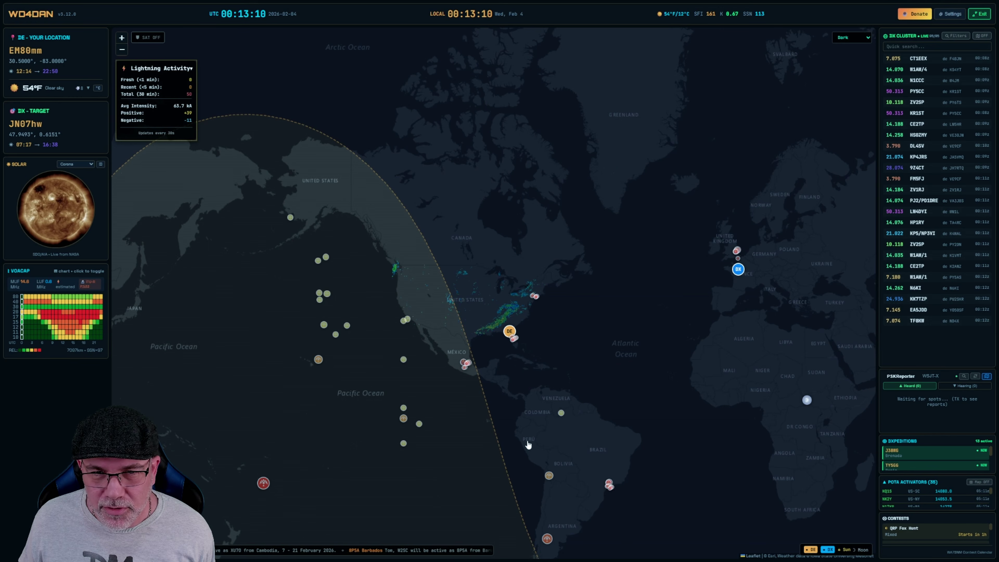
Inspect the details of several earthquake markers around the Pacific, from the large red one to those near Alaska and California.
{"action": "scroll", "coordinate": [528, 346], "scroll_direction": "down", "scroll_amount": 1}
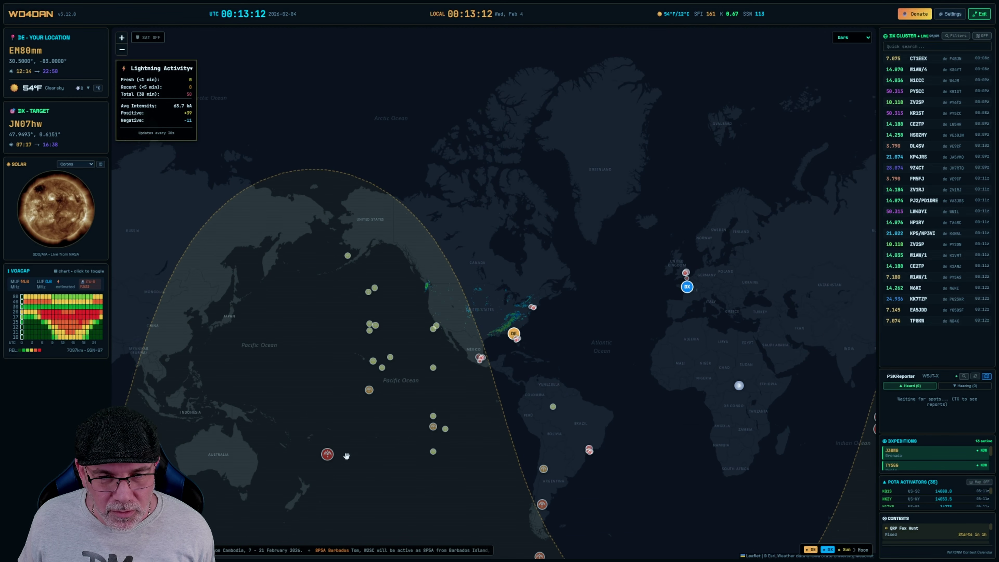
{"action": "left_click", "coordinate": [329, 458]}
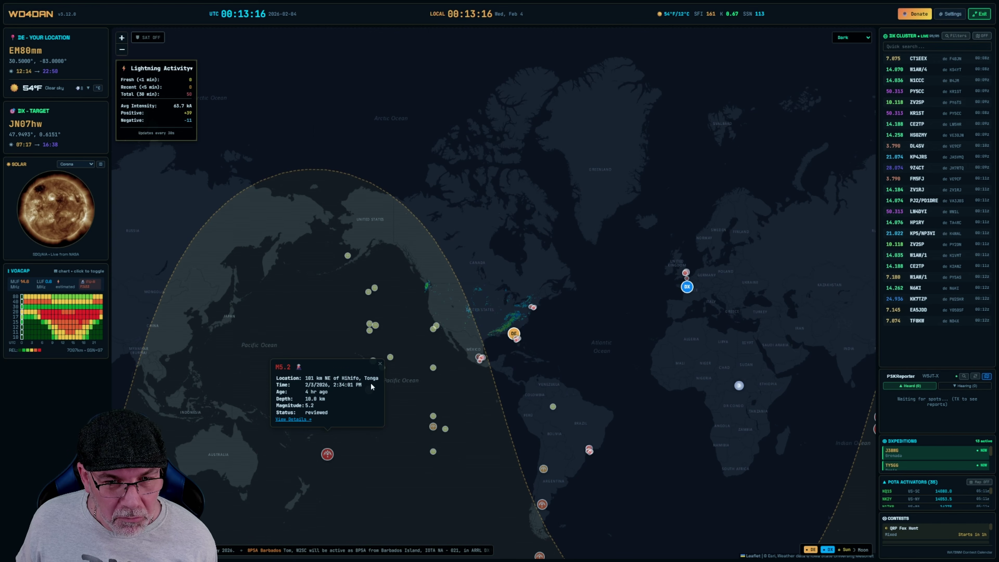
{"action": "left_click", "coordinate": [380, 363]}
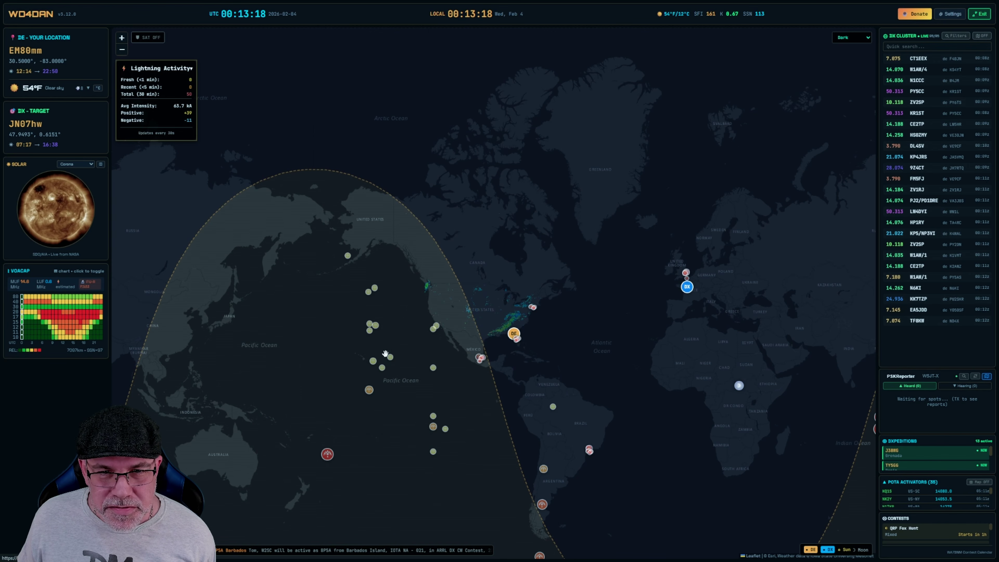
{"action": "left_click", "coordinate": [376, 328]}
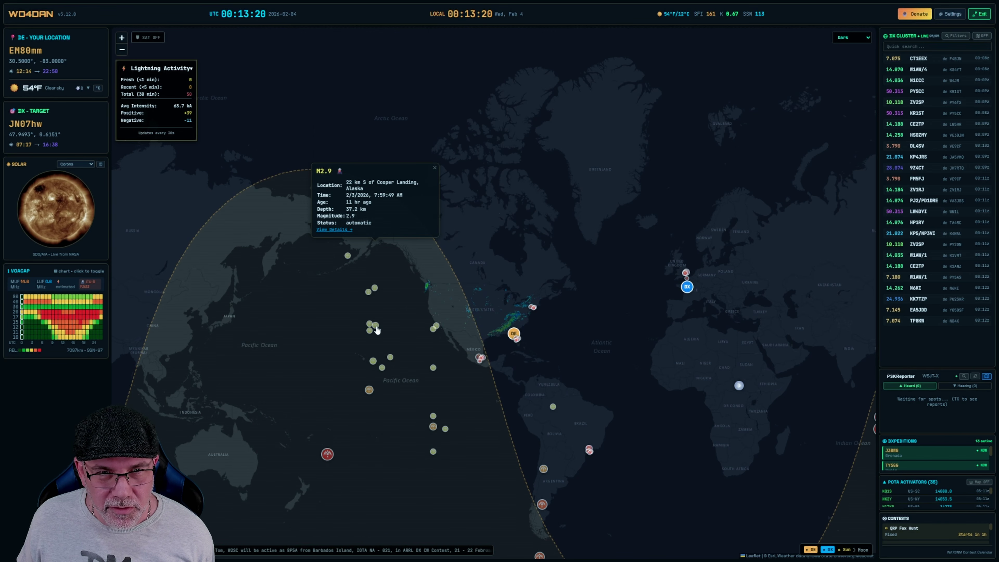
{"action": "left_click", "coordinate": [434, 168]}
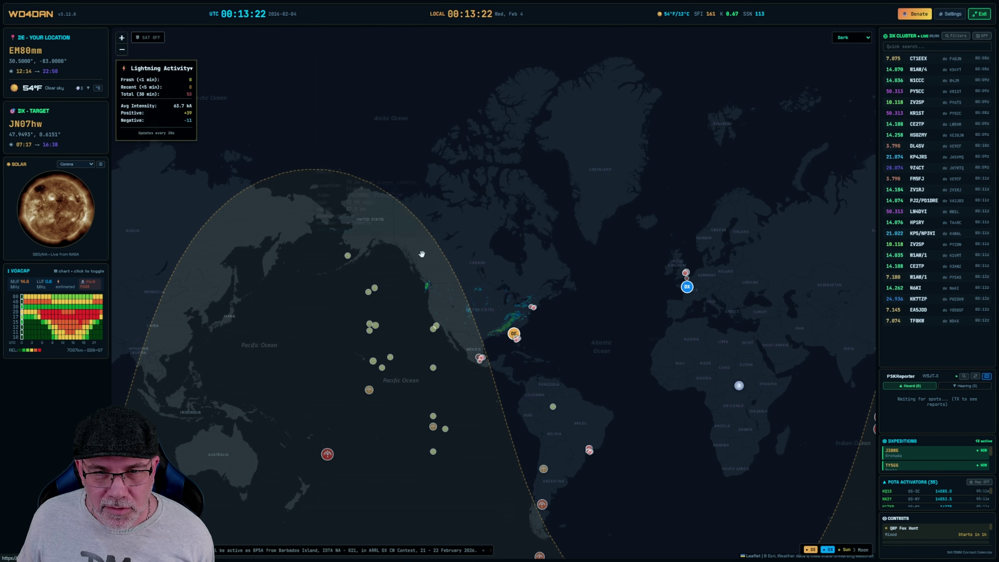
{"action": "left_click", "coordinate": [437, 330]}
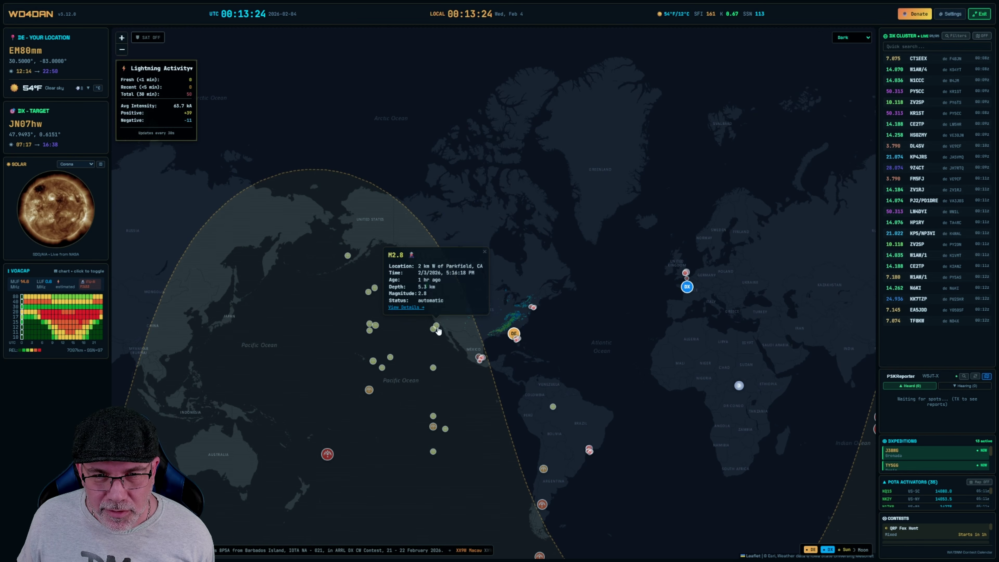
{"action": "left_click", "coordinate": [486, 252]}
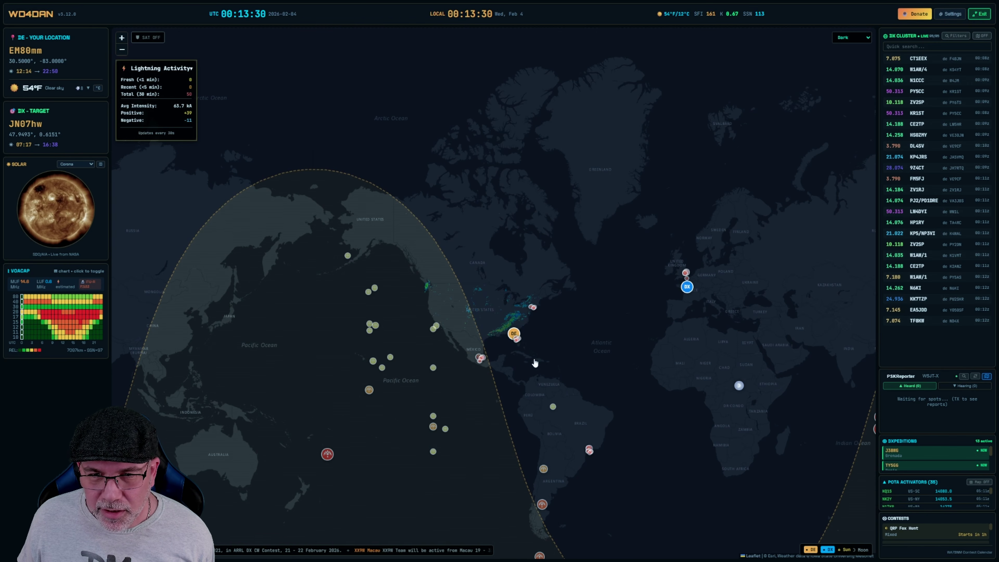
Inspect the details of several lightning strike markers over Florida on the map.
{"action": "scroll", "coordinate": [529, 327], "scroll_direction": "up", "scroll_amount": 5}
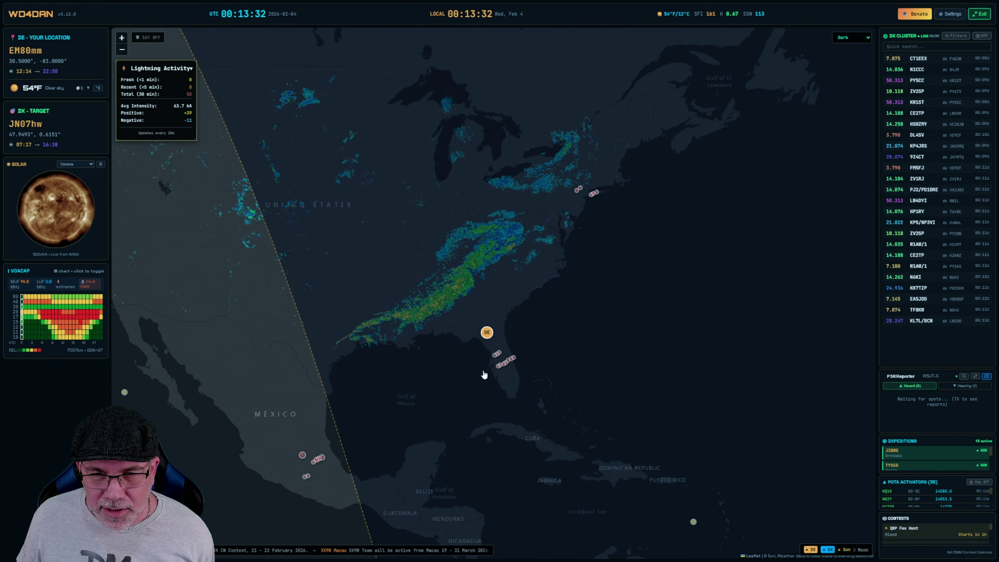
{"action": "scroll", "coordinate": [491, 375], "scroll_direction": "up", "scroll_amount": 1}
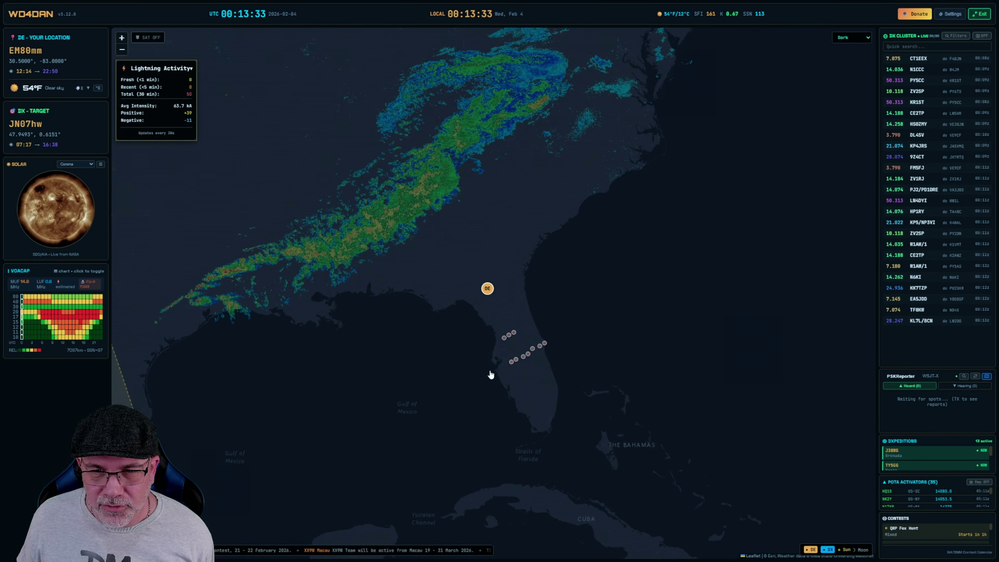
{"action": "left_click", "coordinate": [532, 355]}
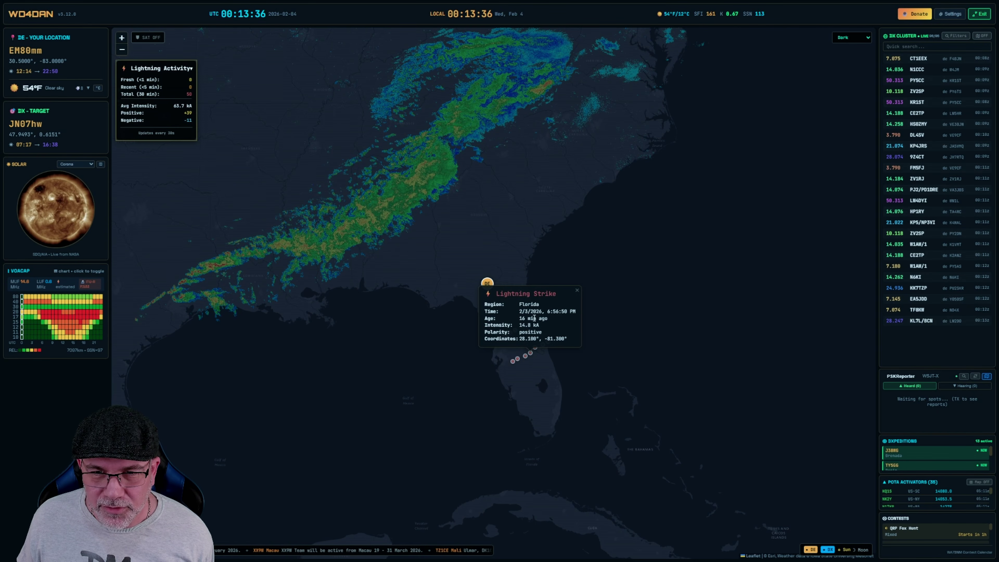
{"action": "left_click", "coordinate": [578, 291]}
{"action": "left_click", "coordinate": [515, 331]}
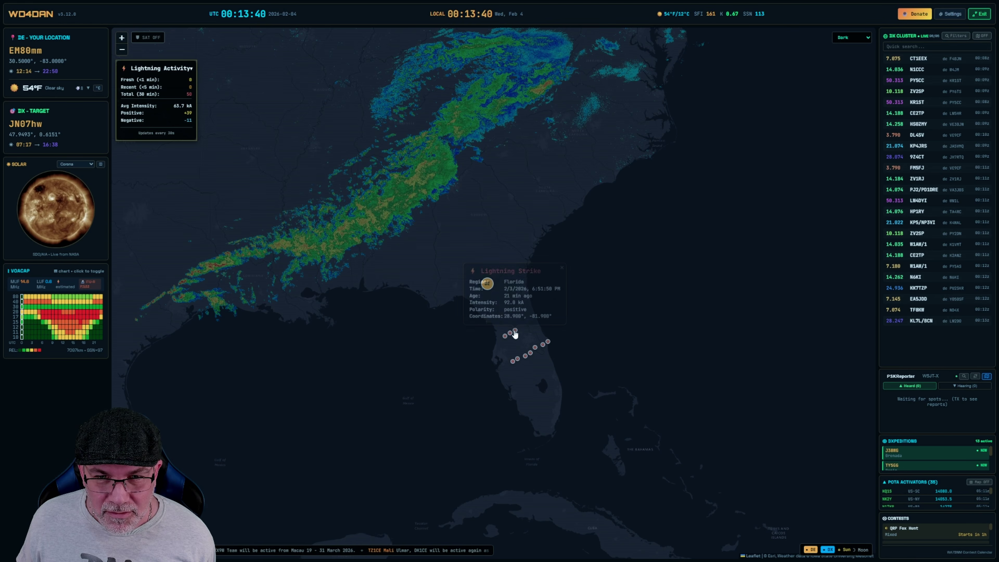
{"action": "left_click", "coordinate": [510, 334]}
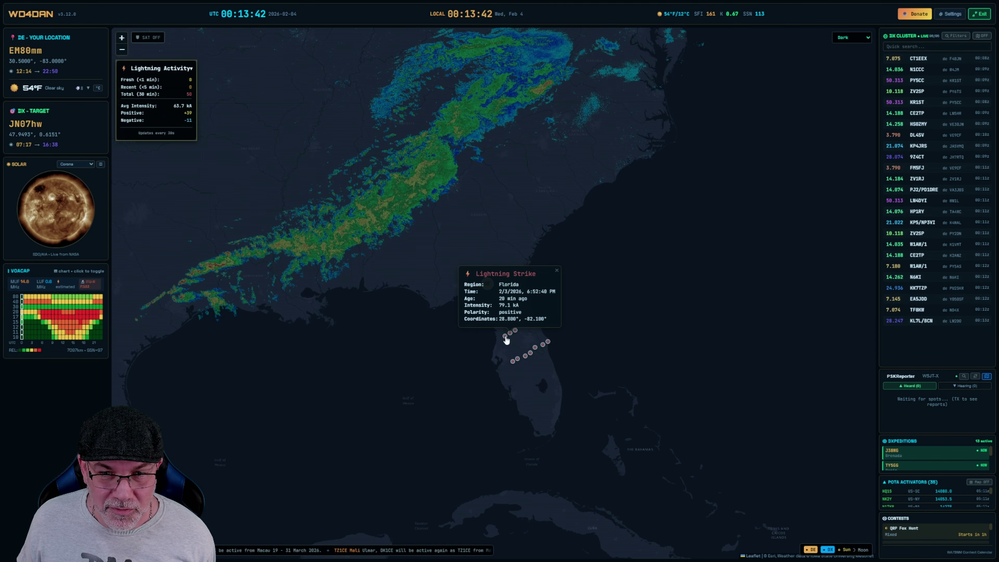
{"action": "left_click", "coordinate": [505, 335]}
{"action": "left_click", "coordinate": [547, 343]}
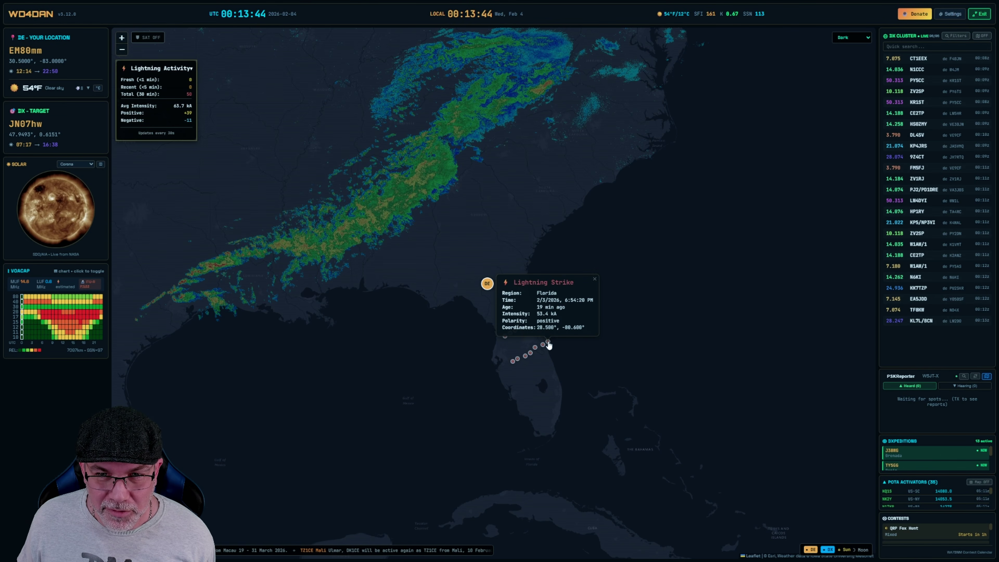
{"action": "left_click", "coordinate": [594, 281]}
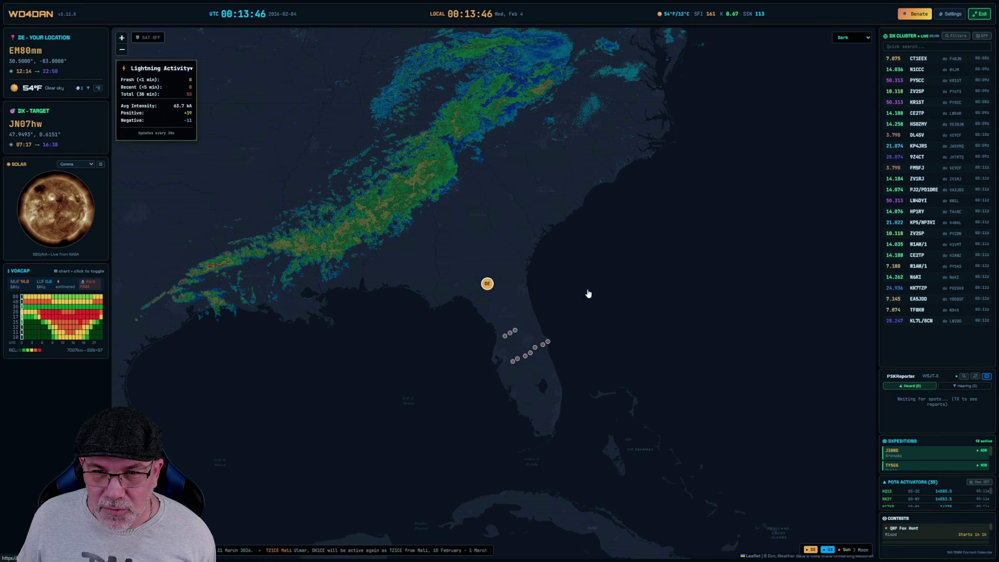
{"action": "scroll", "coordinate": [586, 291], "scroll_direction": "down", "scroll_amount": 2}
Disable the Lightning Detection, Weather Radar and Earthquakes layers, enable Gray Line Propagation instead and save the settings.
{"action": "left_click", "coordinate": [946, 16]}
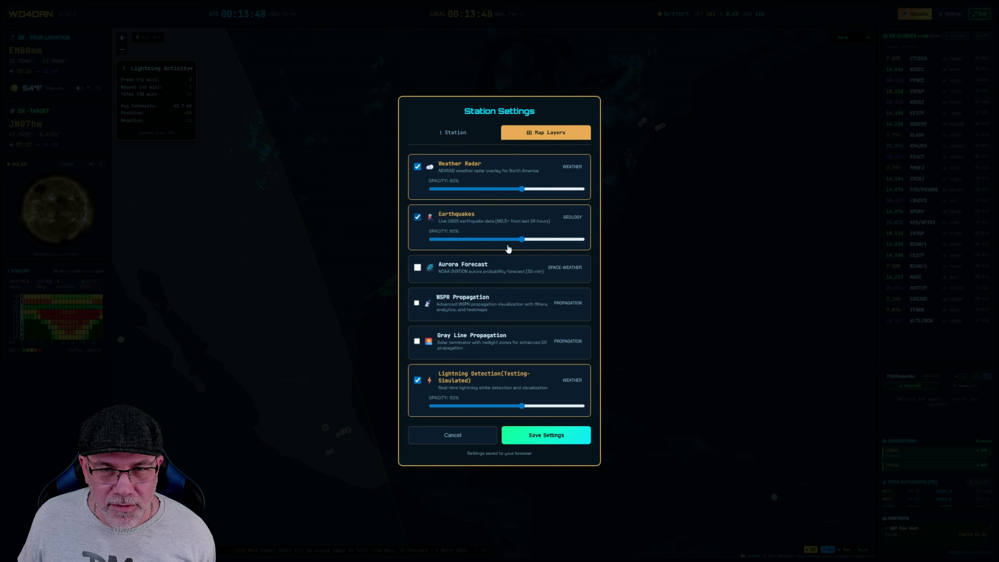
{"action": "left_click", "coordinate": [417, 380]}
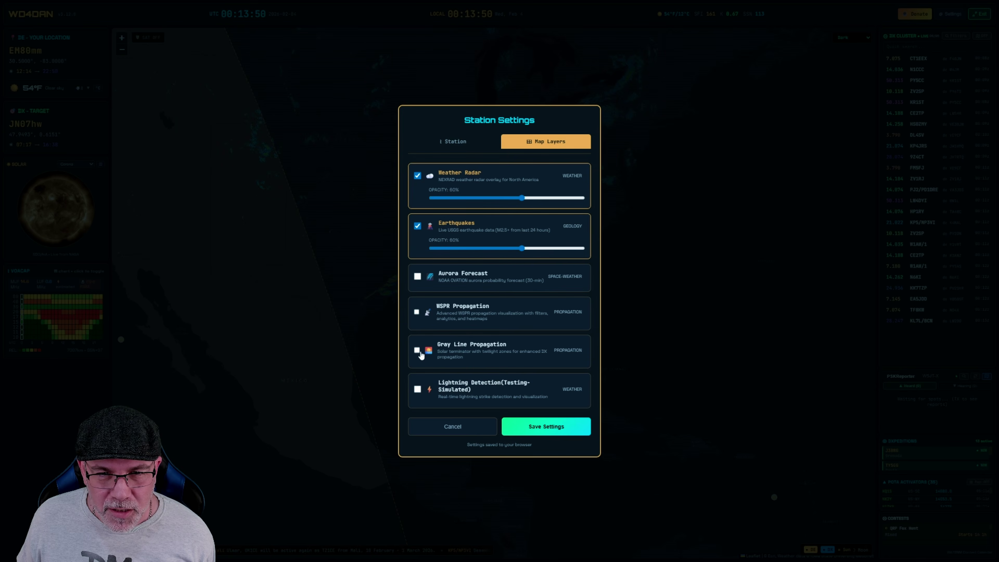
{"action": "left_click", "coordinate": [417, 176]}
{"action": "left_click", "coordinate": [418, 219]}
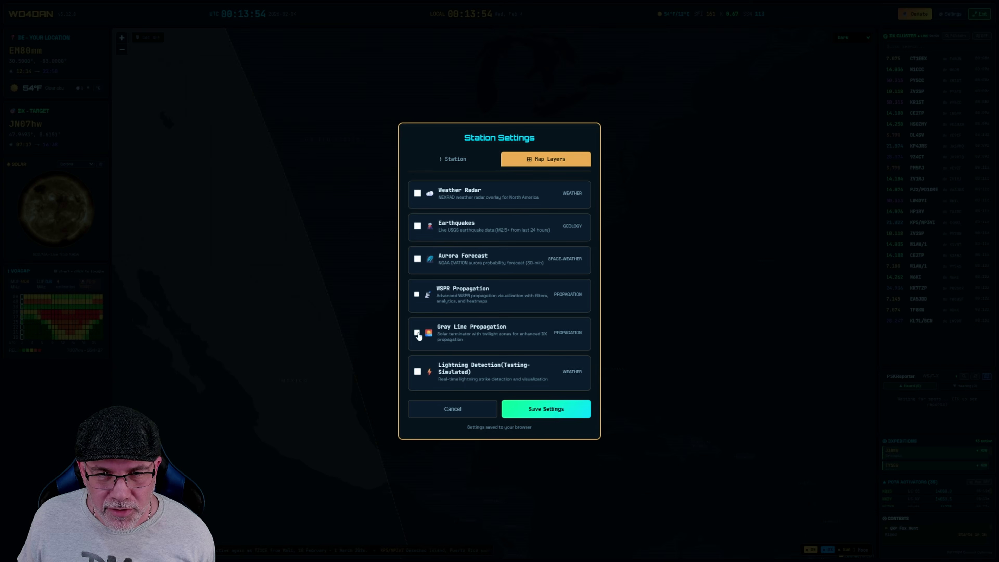
{"action": "left_click", "coordinate": [417, 334]}
{"action": "left_click", "coordinate": [531, 417]}
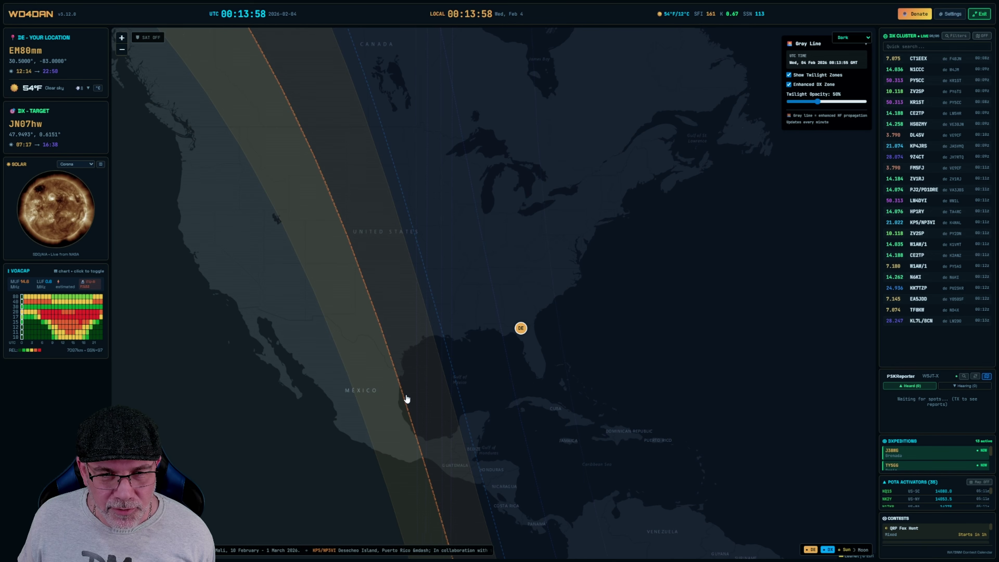
Examine the gray line and its twilight zones around the whole world map, from the Americas across the Pacific and Asia.
{"action": "scroll", "coordinate": [371, 400], "scroll_direction": "down", "scroll_amount": 1}
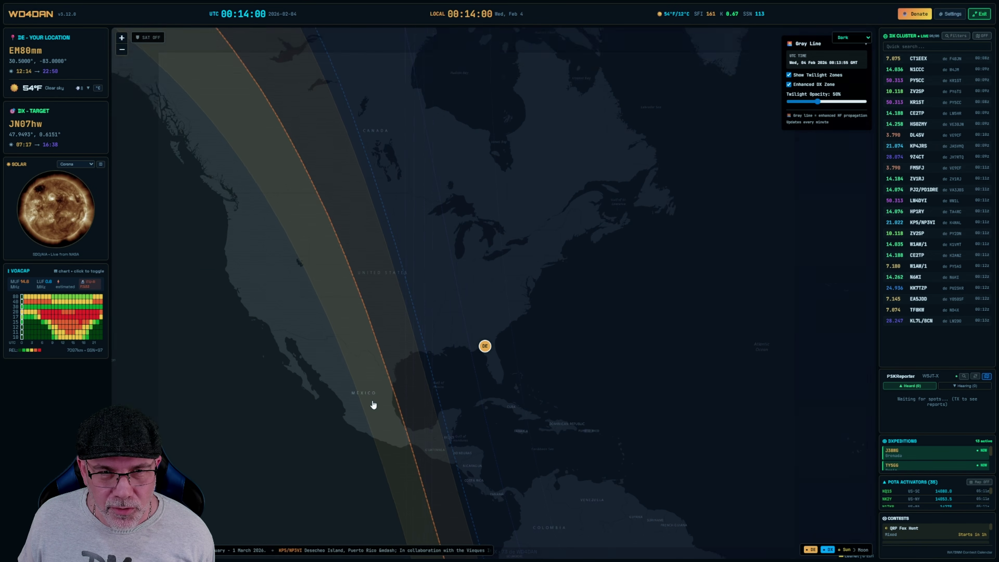
{"action": "scroll", "coordinate": [375, 403], "scroll_direction": "down", "scroll_amount": 1}
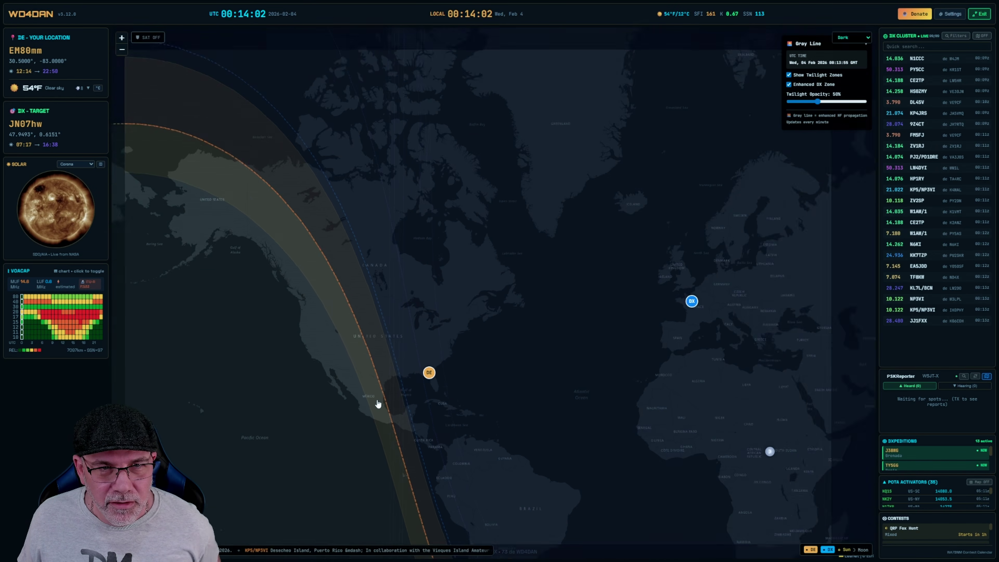
{"action": "scroll", "coordinate": [377, 399], "scroll_direction": "down", "scroll_amount": 1}
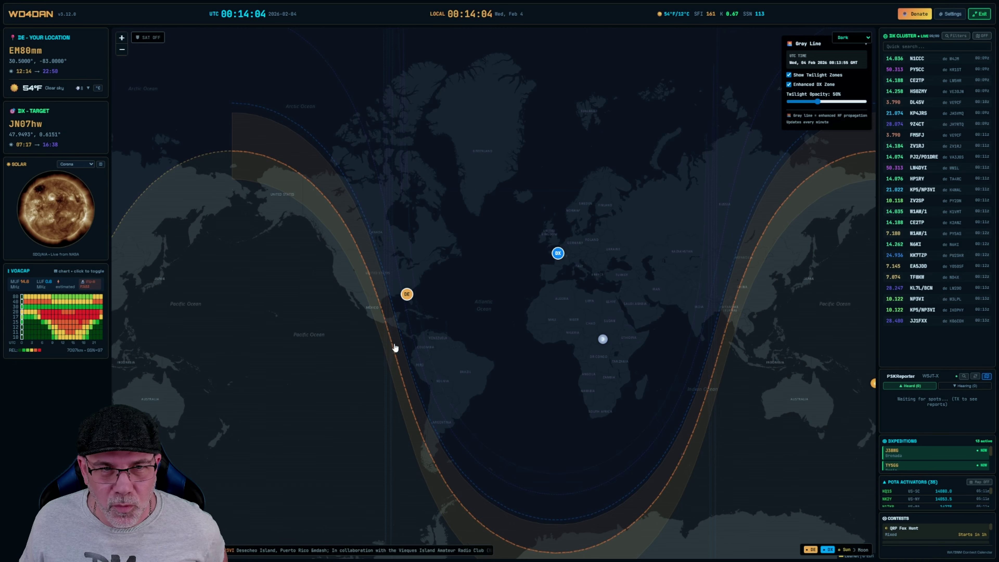
{"action": "left_click_drag", "start_coordinate": [365, 294], "coordinate": [630, 294]}
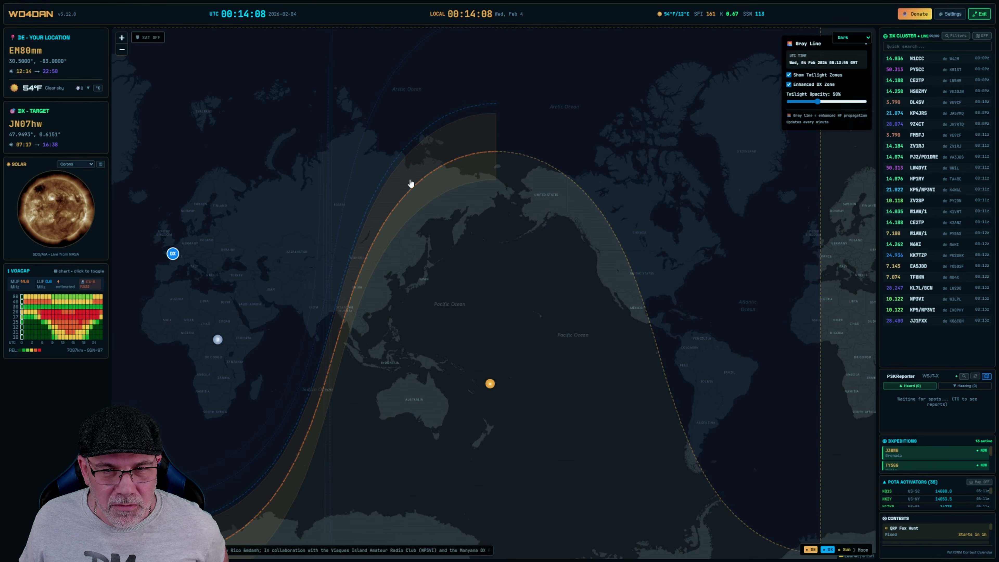
{"action": "left_click_drag", "start_coordinate": [597, 399], "coordinate": [397, 384]}
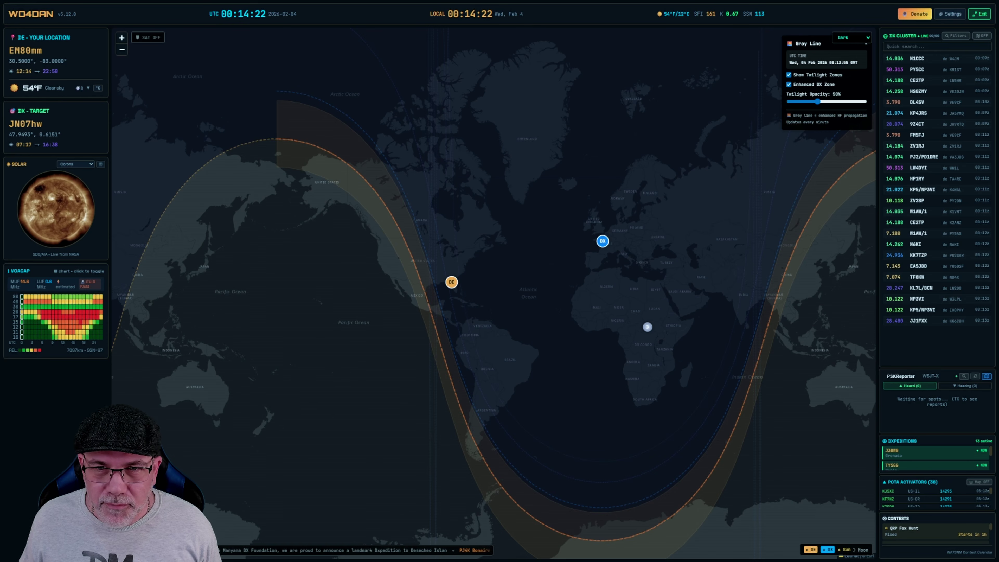
Disable the Gray Line Propagation map layer in the station settings and save the settings.
{"action": "scroll", "coordinate": [550, 311], "scroll_direction": "down", "scroll_amount": 1}
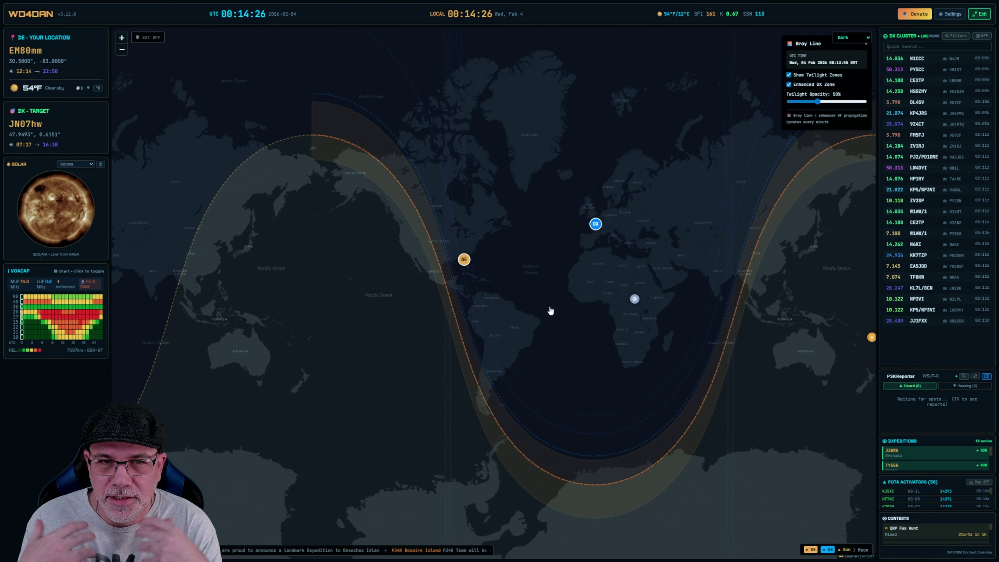
{"action": "left_click", "coordinate": [946, 16]}
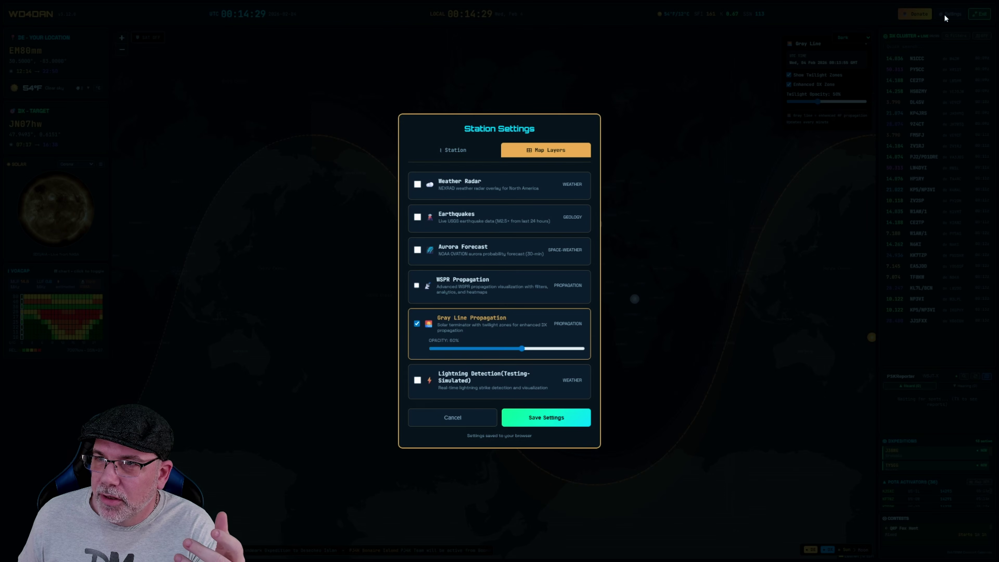
{"action": "left_click", "coordinate": [417, 324]}
{"action": "left_click", "coordinate": [536, 417]}
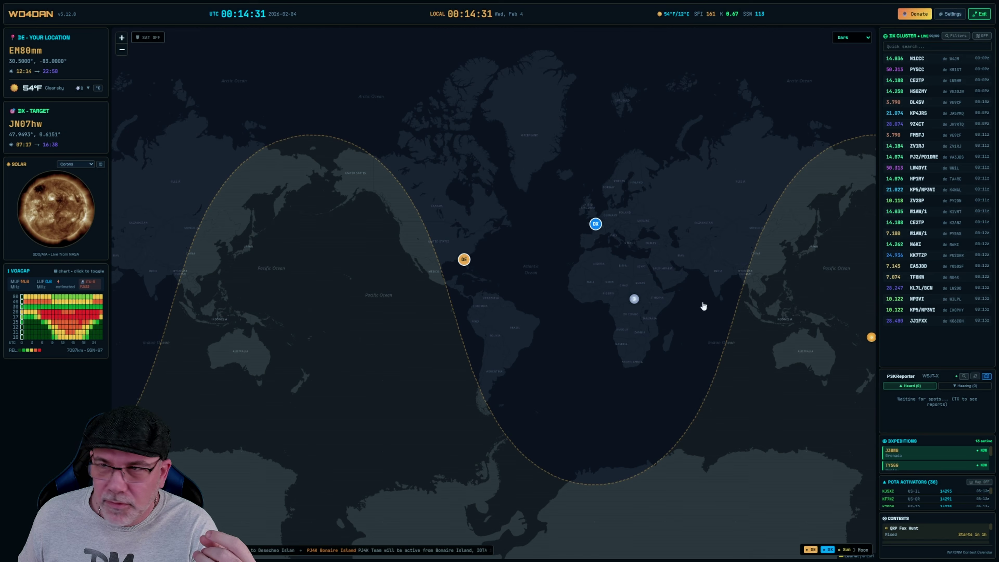
Show the DX cluster spots and POTA activators on the map and look closer at those over North America.
{"action": "left_click", "coordinate": [982, 38]}
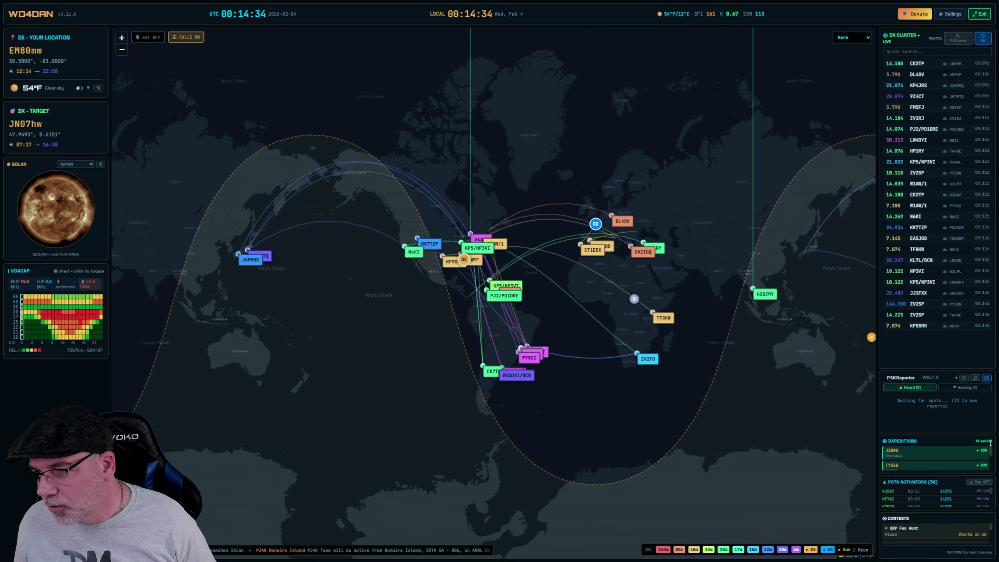
{"action": "left_click", "coordinate": [981, 482]}
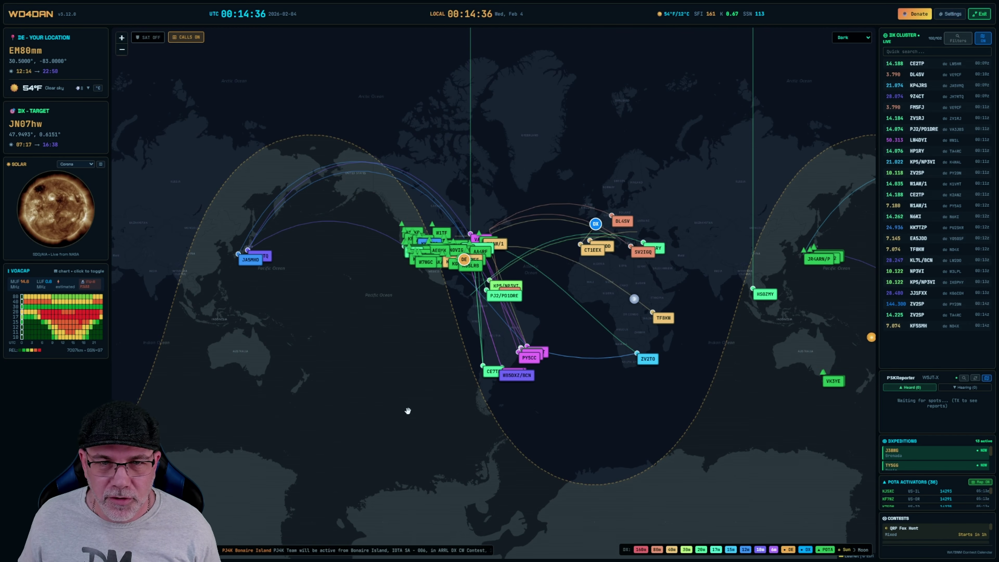
{"action": "scroll", "coordinate": [426, 299], "scroll_direction": "up", "scroll_amount": 3}
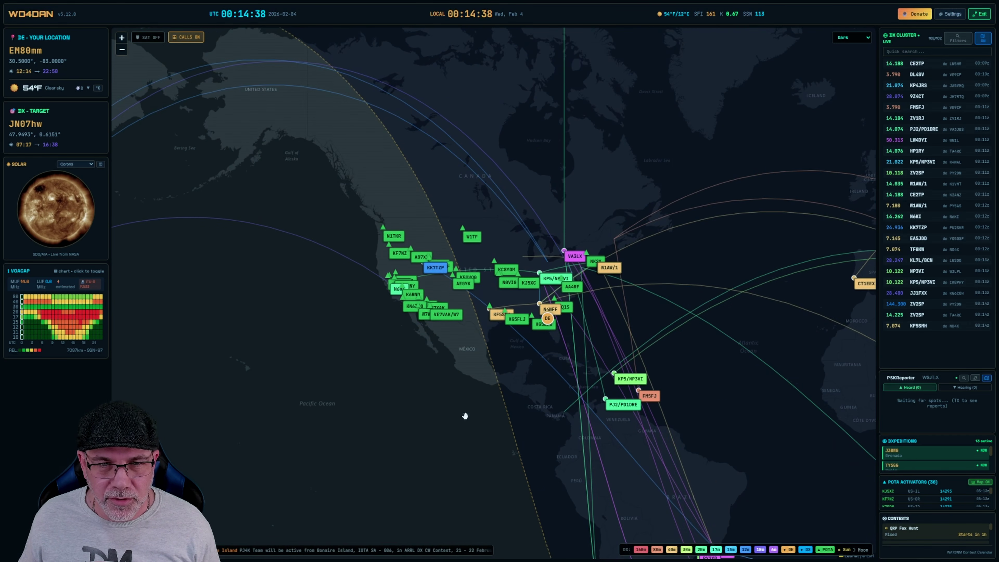